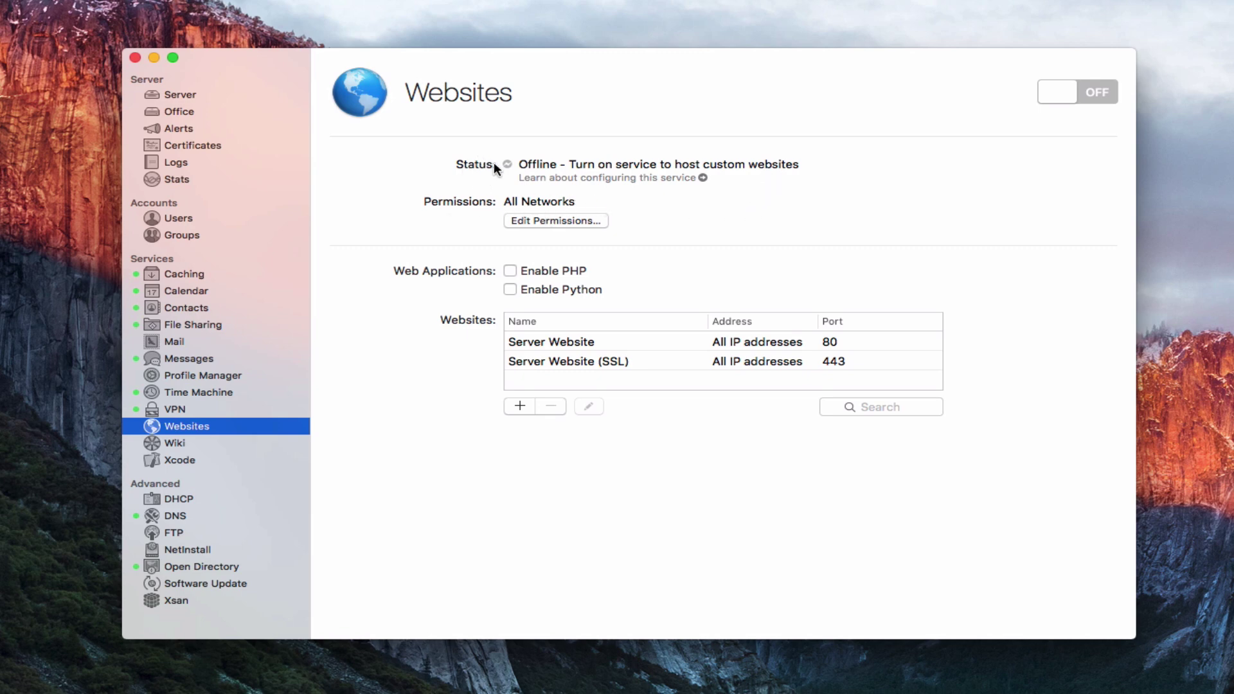
Step: Review the network access options for the Websites service and leave its permissions without changing them
{"action": "left_click", "coordinate": [547, 222]}
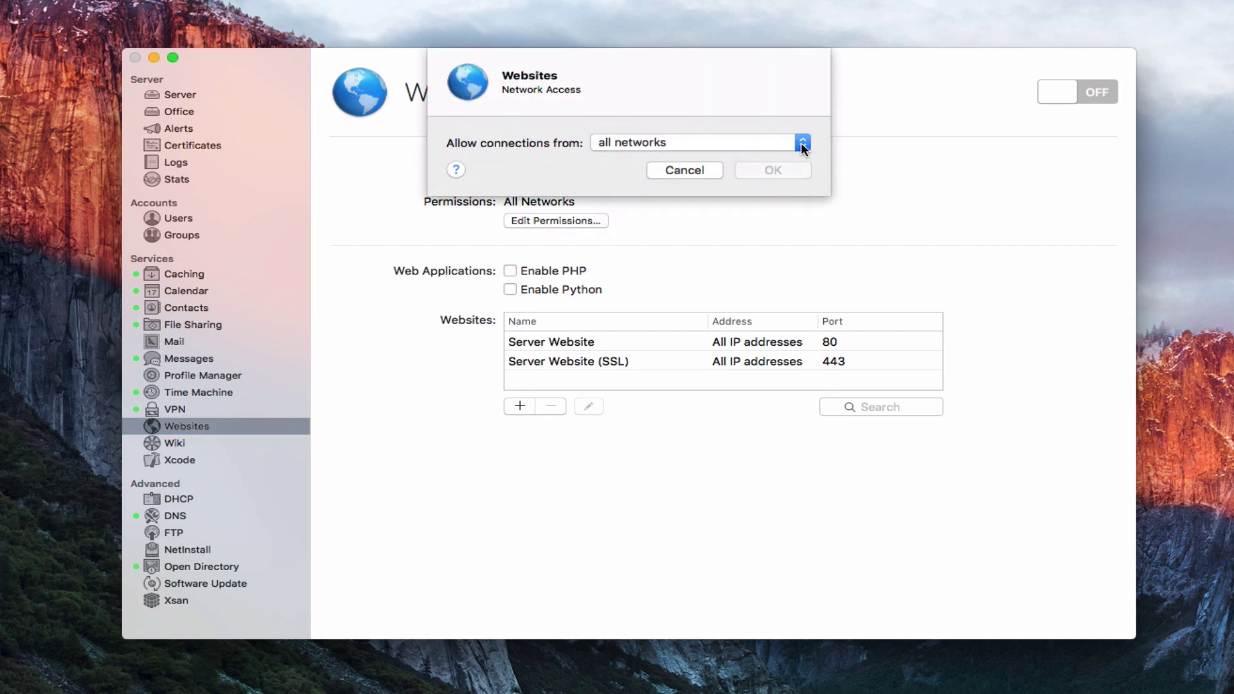
{"action": "left_click", "coordinate": [801, 143]}
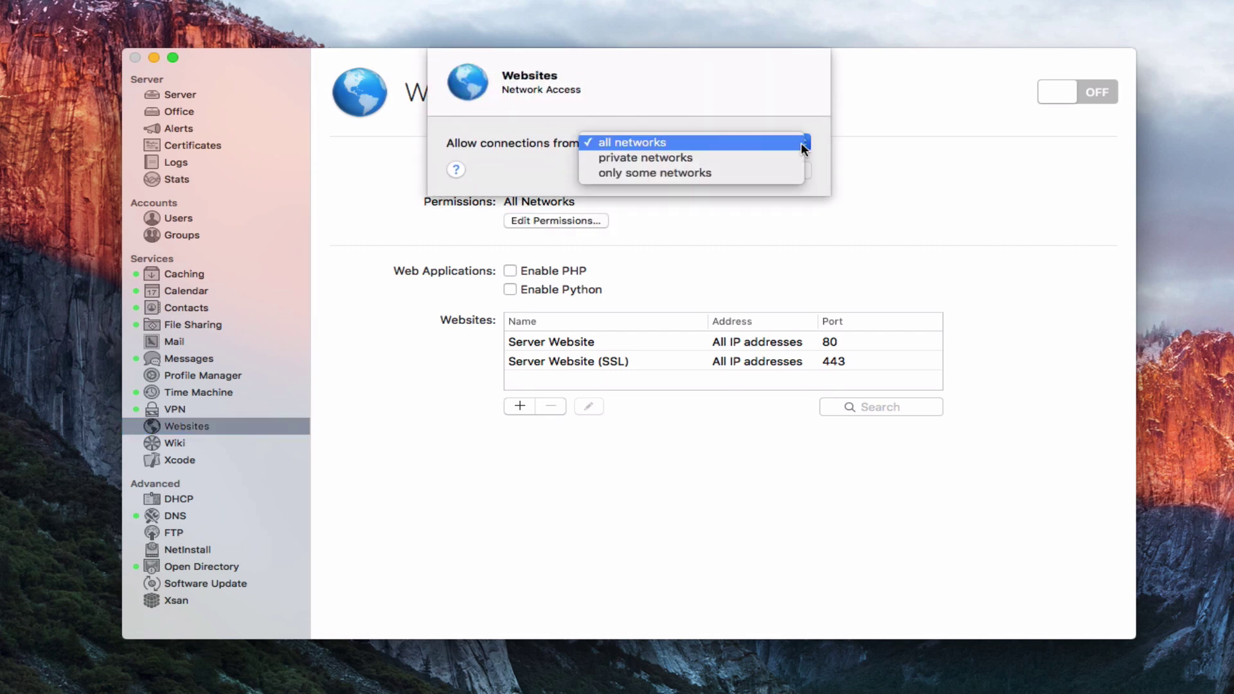
{"action": "left_click", "coordinate": [926, 172]}
{"action": "left_click", "coordinate": [691, 170]}
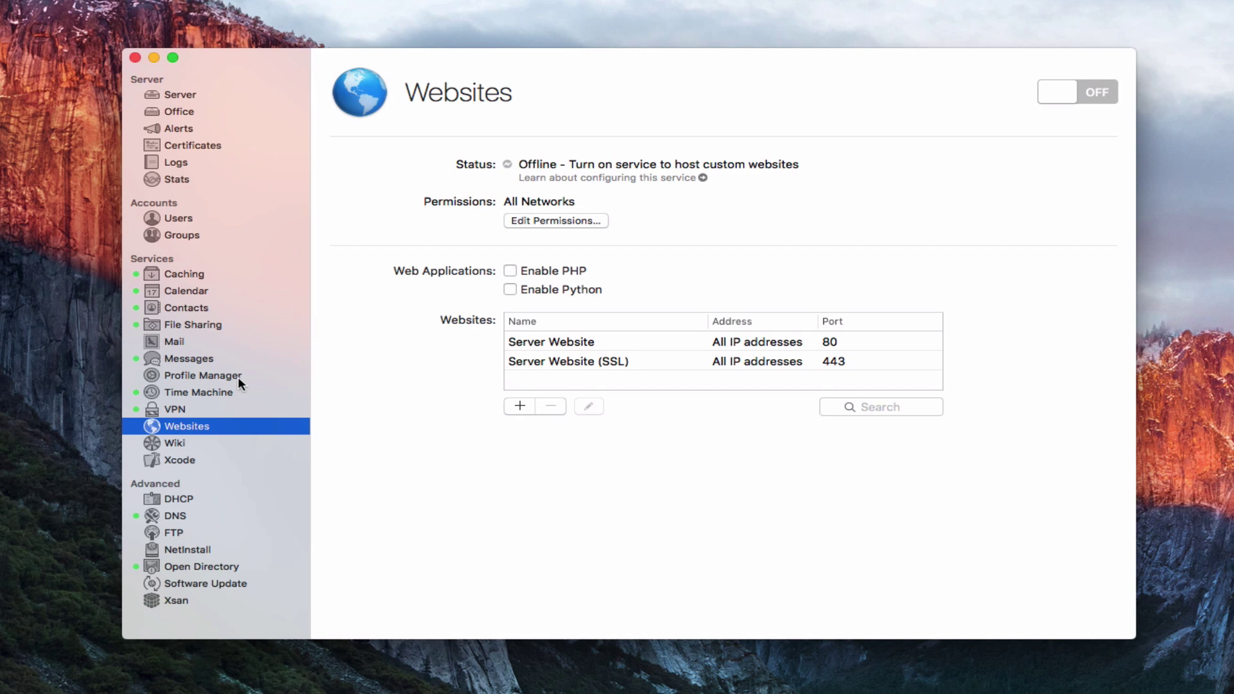
Step: Open the port 80 Server Website's settings, review its file storage options, and inspect its Default site folder in Finder
{"action": "left_click", "coordinate": [544, 342]}
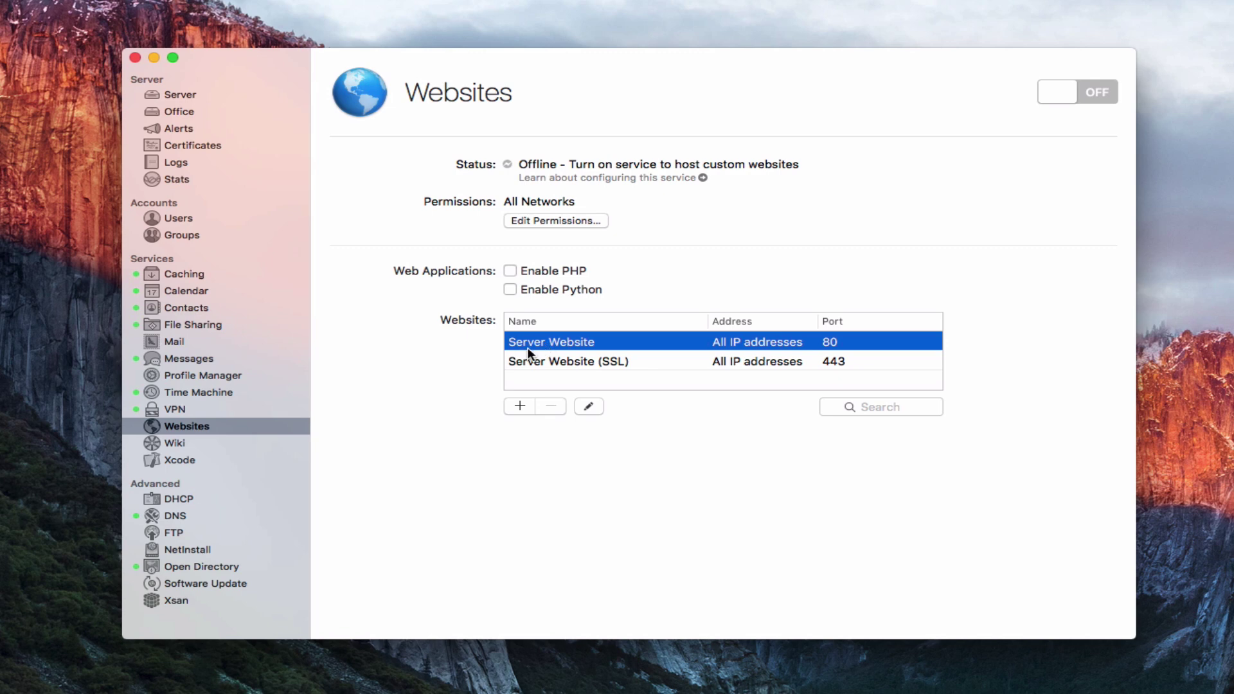
{"action": "left_click", "coordinate": [587, 407]}
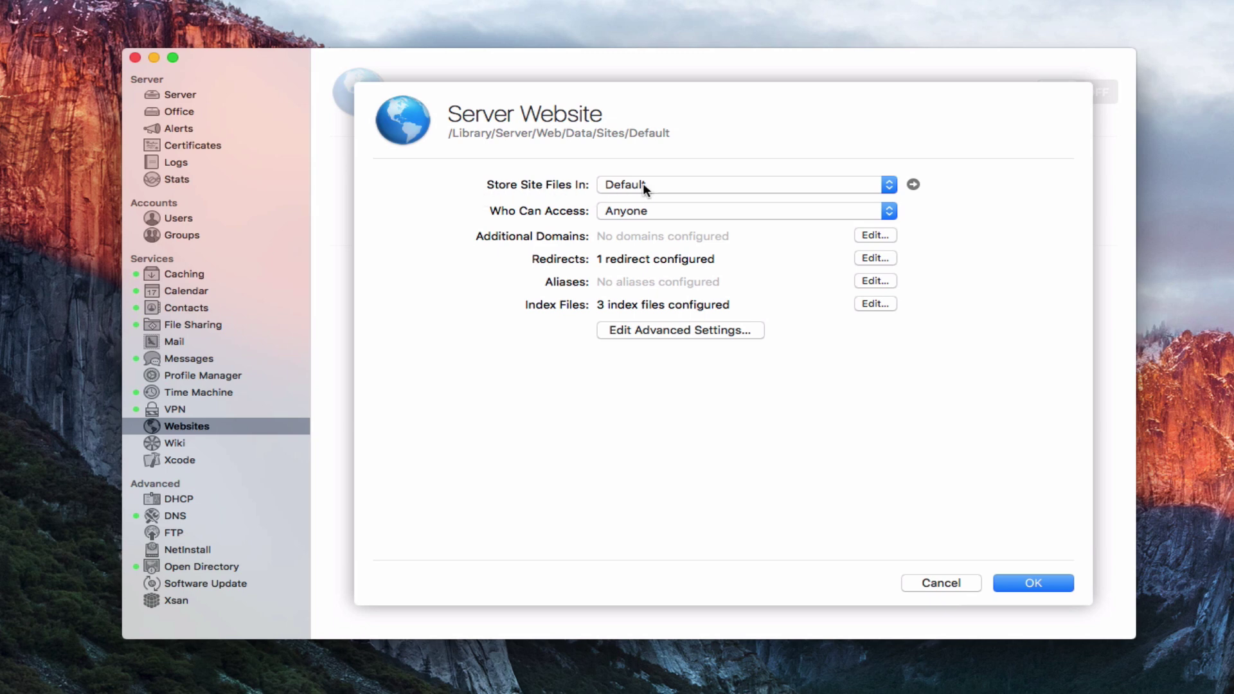
{"action": "left_click", "coordinate": [889, 188]}
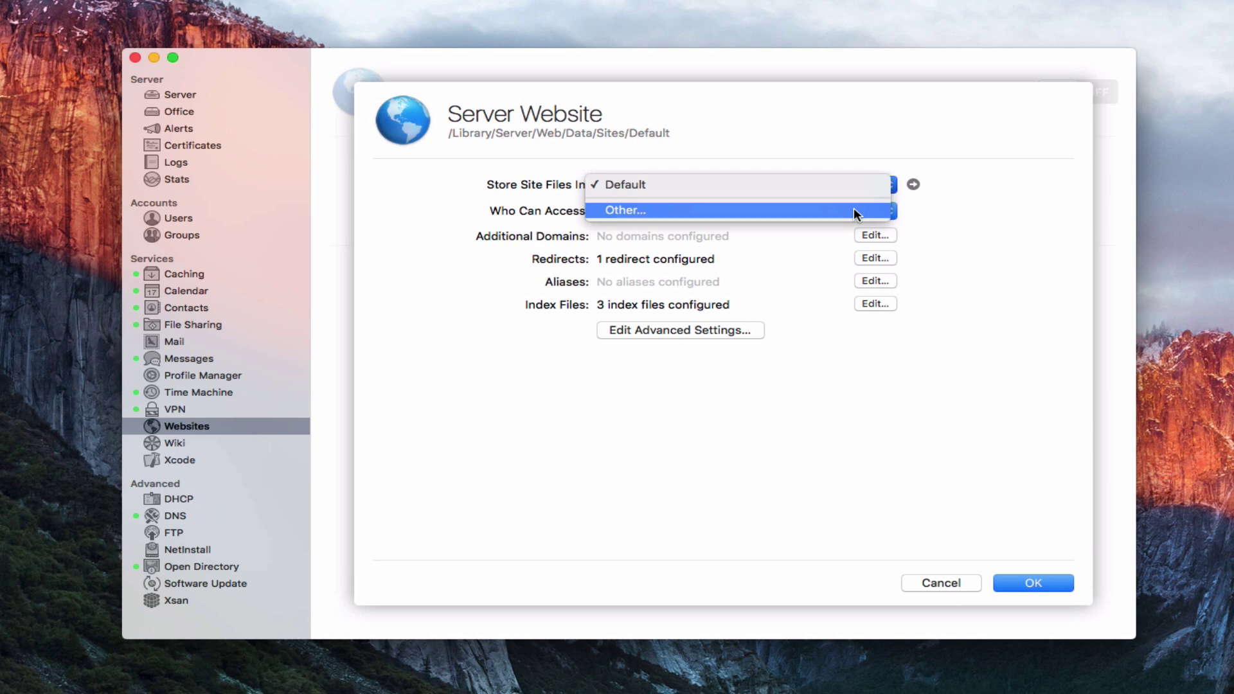
{"action": "left_click", "coordinate": [854, 126]}
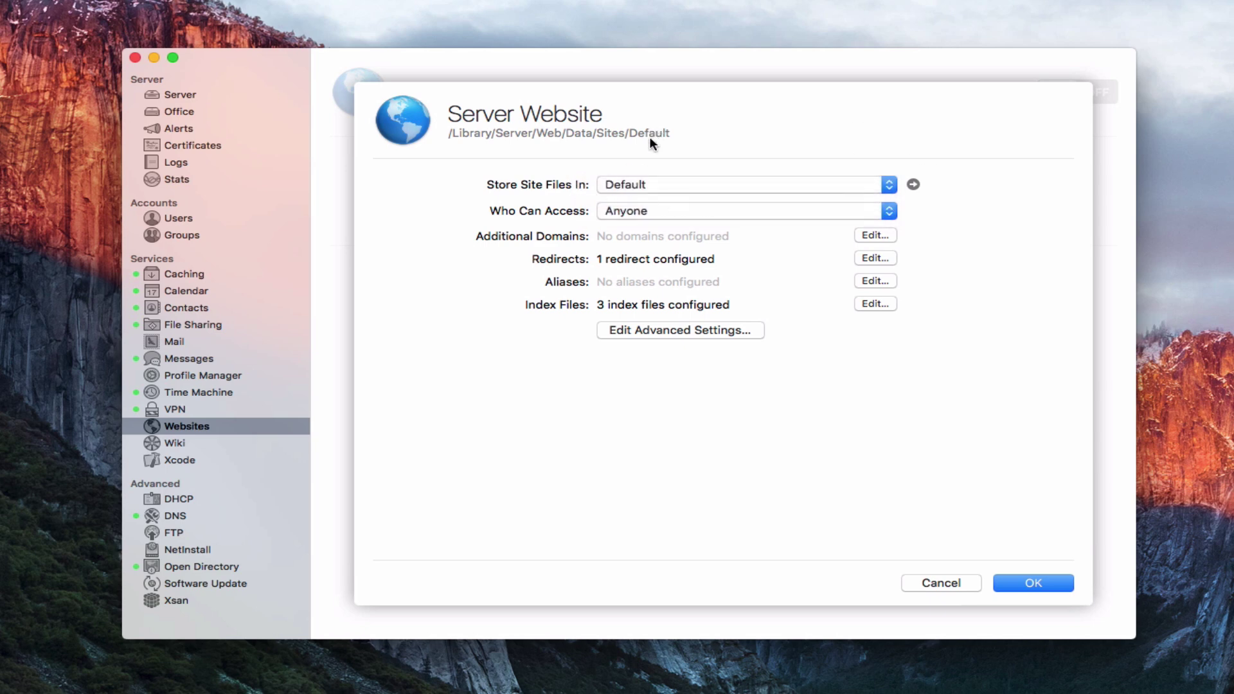
{"action": "left_click", "coordinate": [912, 185]}
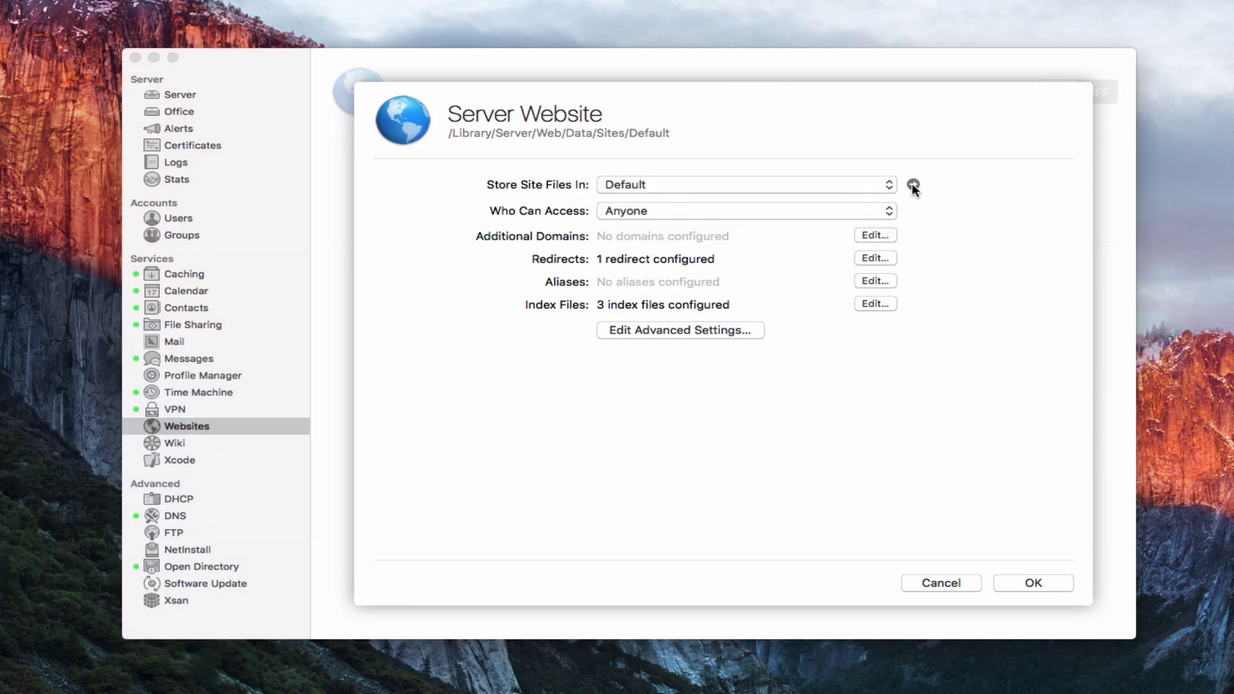
{"action": "left_click_drag", "start_coordinate": [414, 16], "coordinate": [432, 101]}
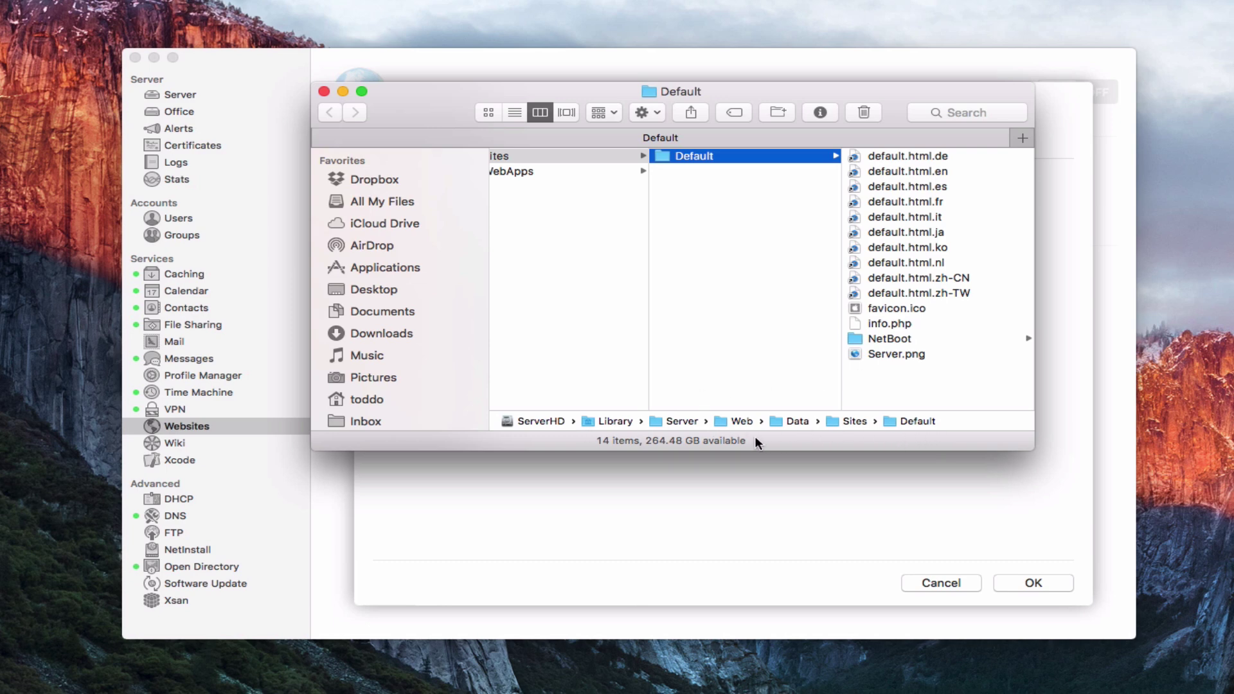
{"action": "left_click", "coordinate": [323, 92]}
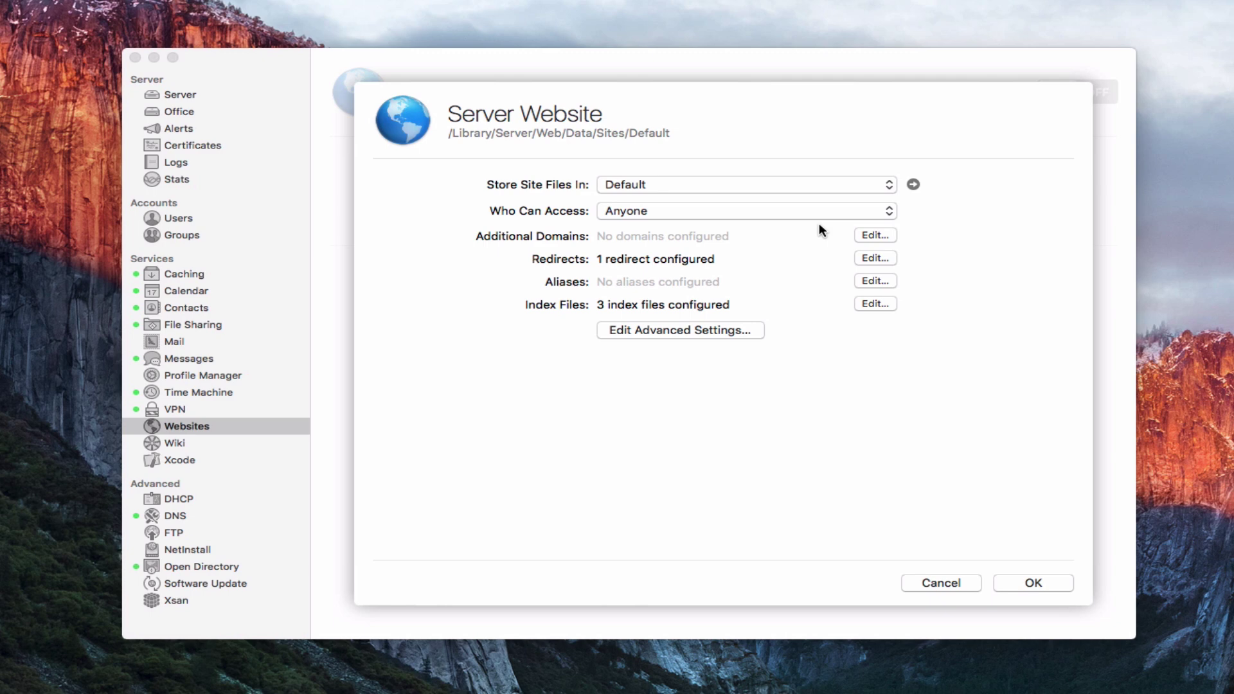
Step: Try restricting the Server Website's access to a specific group, and restore it to Anyone
{"action": "left_click", "coordinate": [888, 212]}
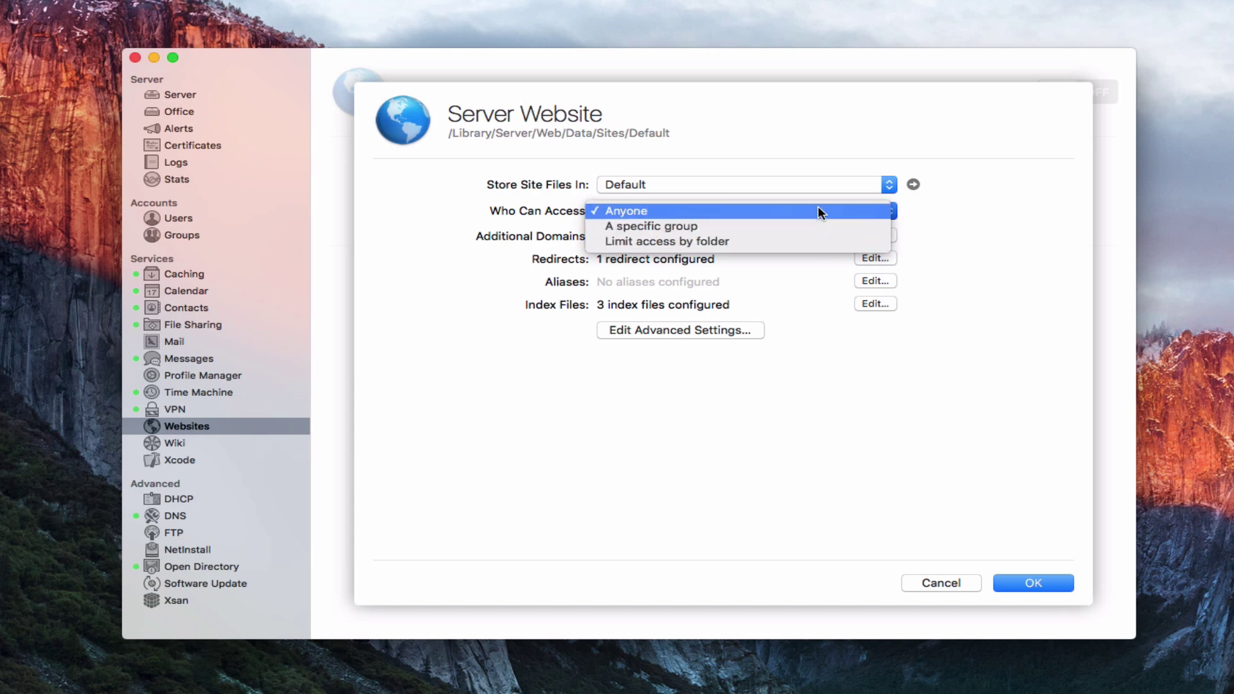
{"action": "left_click", "coordinate": [811, 225]}
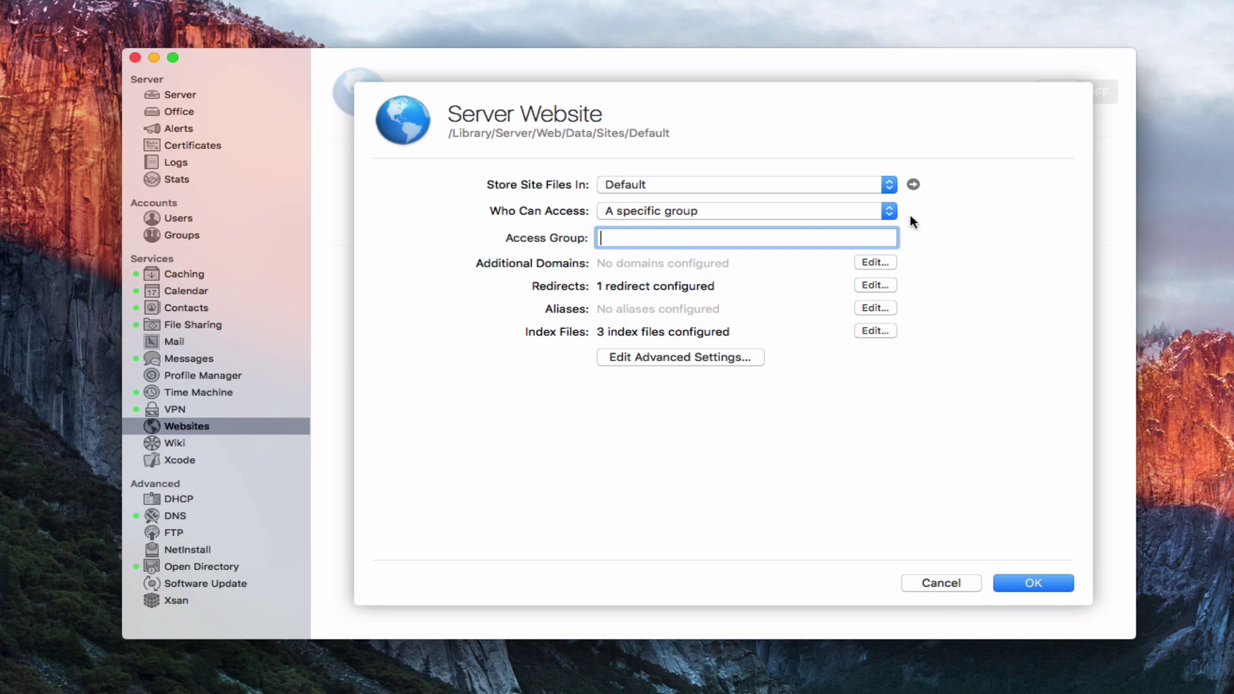
{"action": "left_click", "coordinate": [888, 213]}
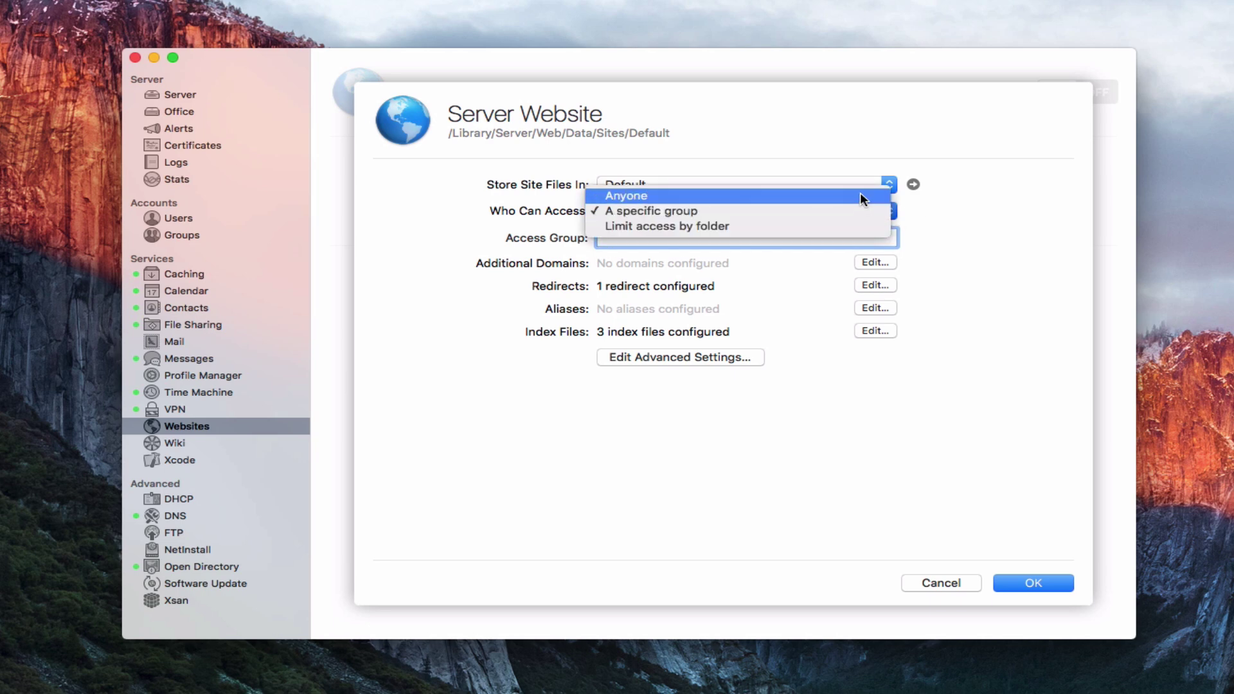
{"action": "left_click", "coordinate": [861, 196]}
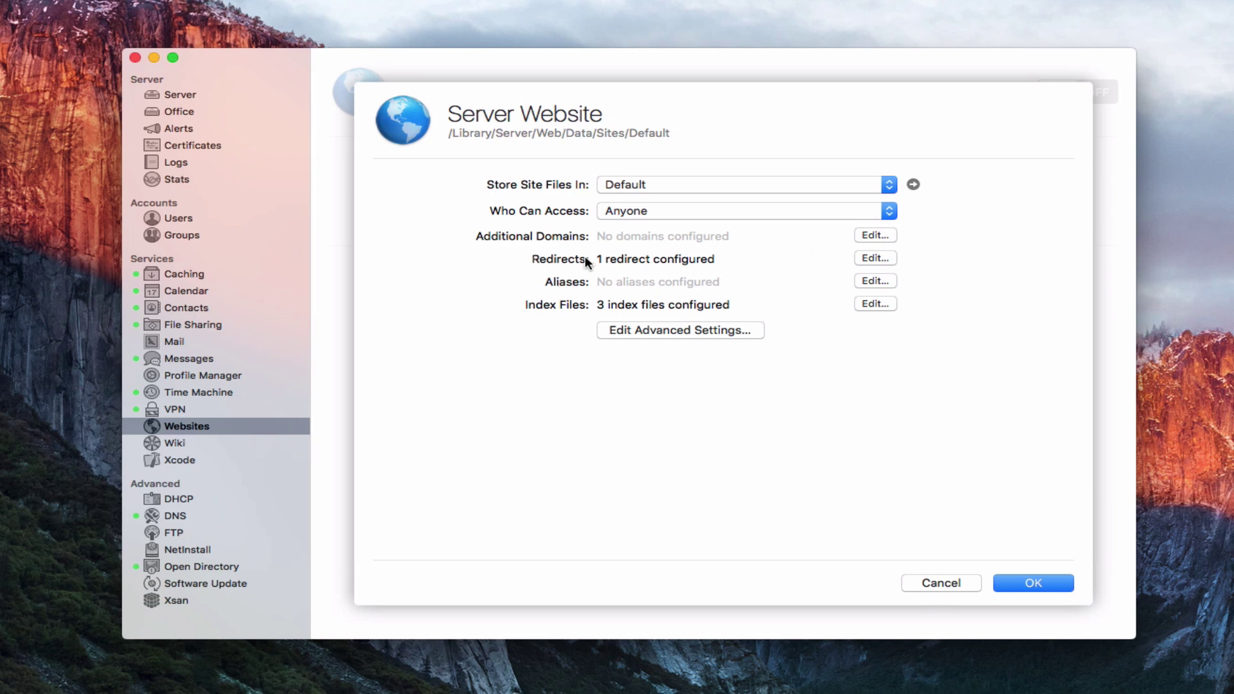
Step: Examine the Server Website's additional domains, redirects and aliases without saving any changes
{"action": "left_click", "coordinate": [874, 235]}
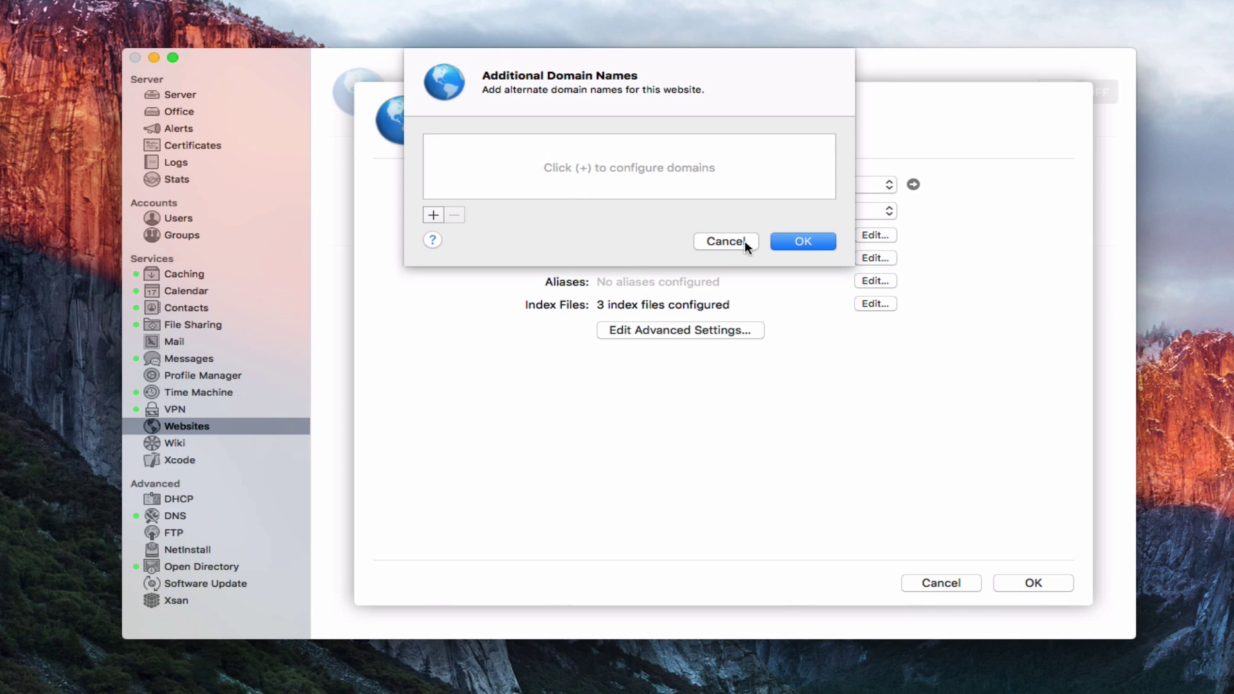
{"action": "left_click", "coordinate": [725, 242]}
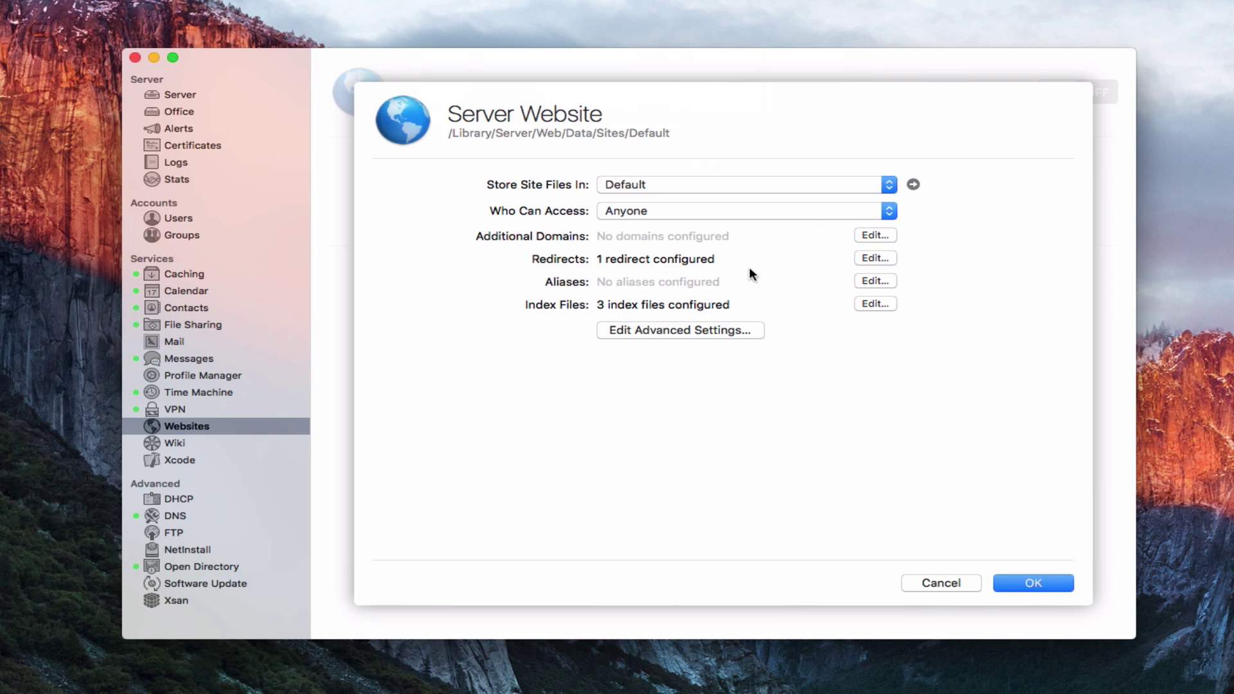
{"action": "left_click", "coordinate": [875, 258]}
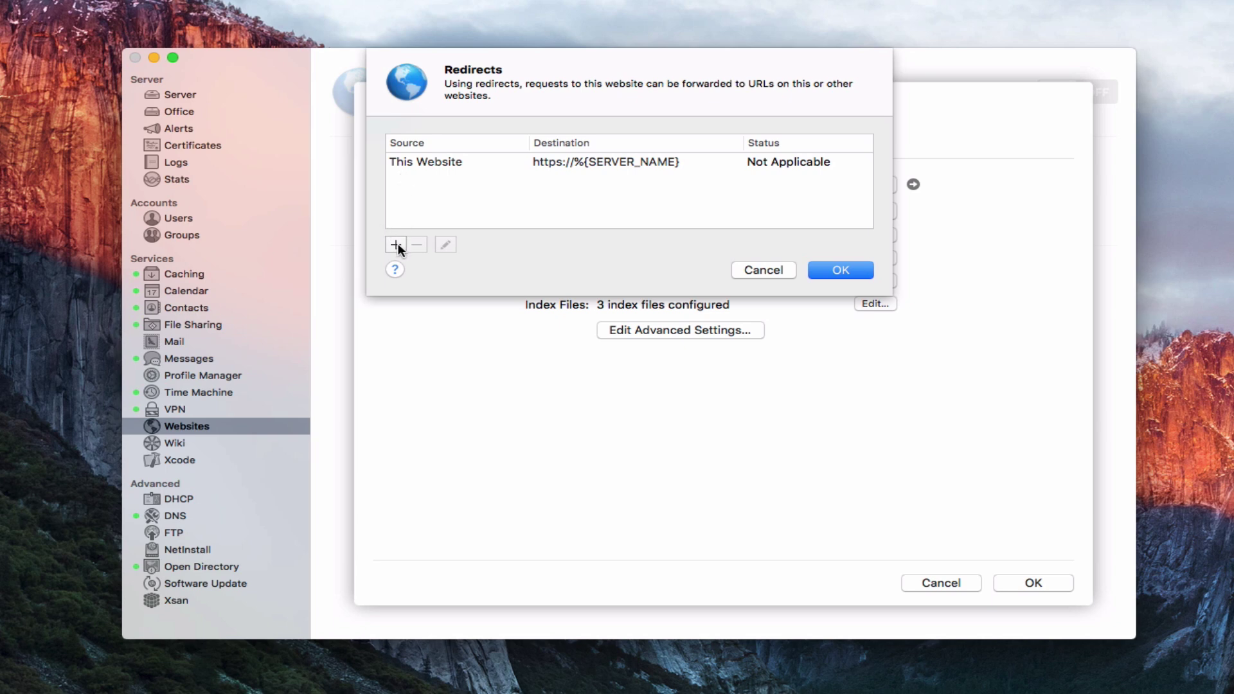
{"action": "left_click", "coordinate": [766, 269]}
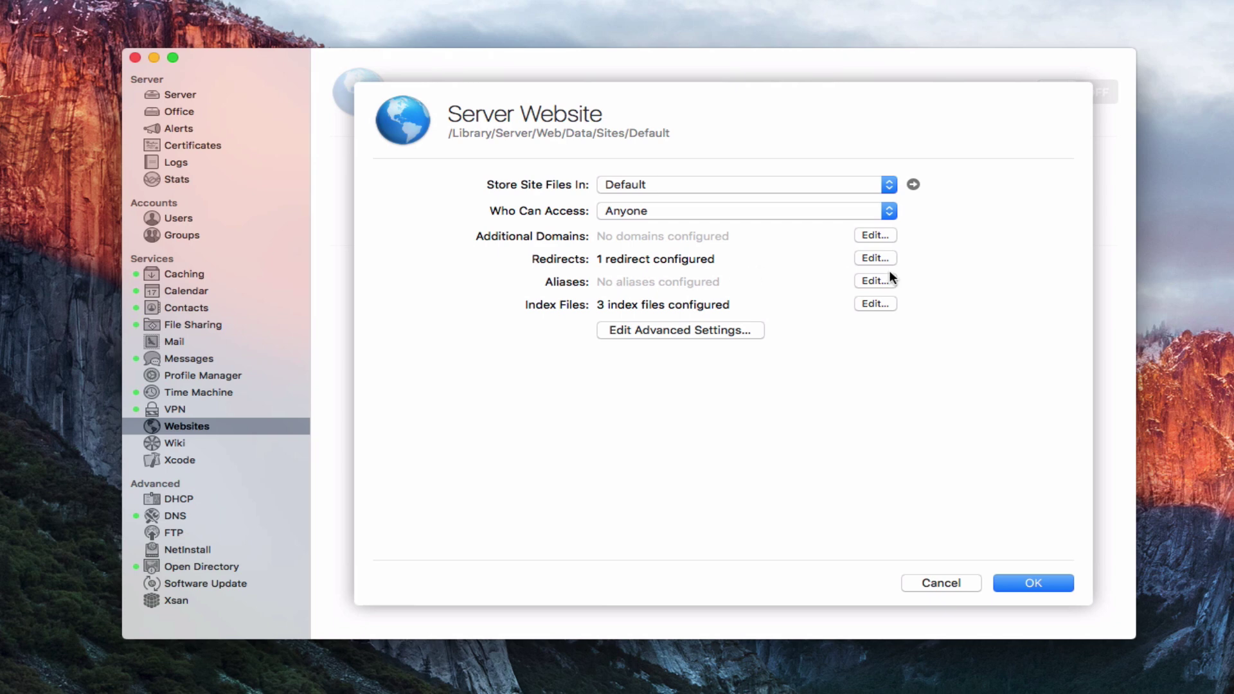
{"action": "left_click", "coordinate": [867, 283]}
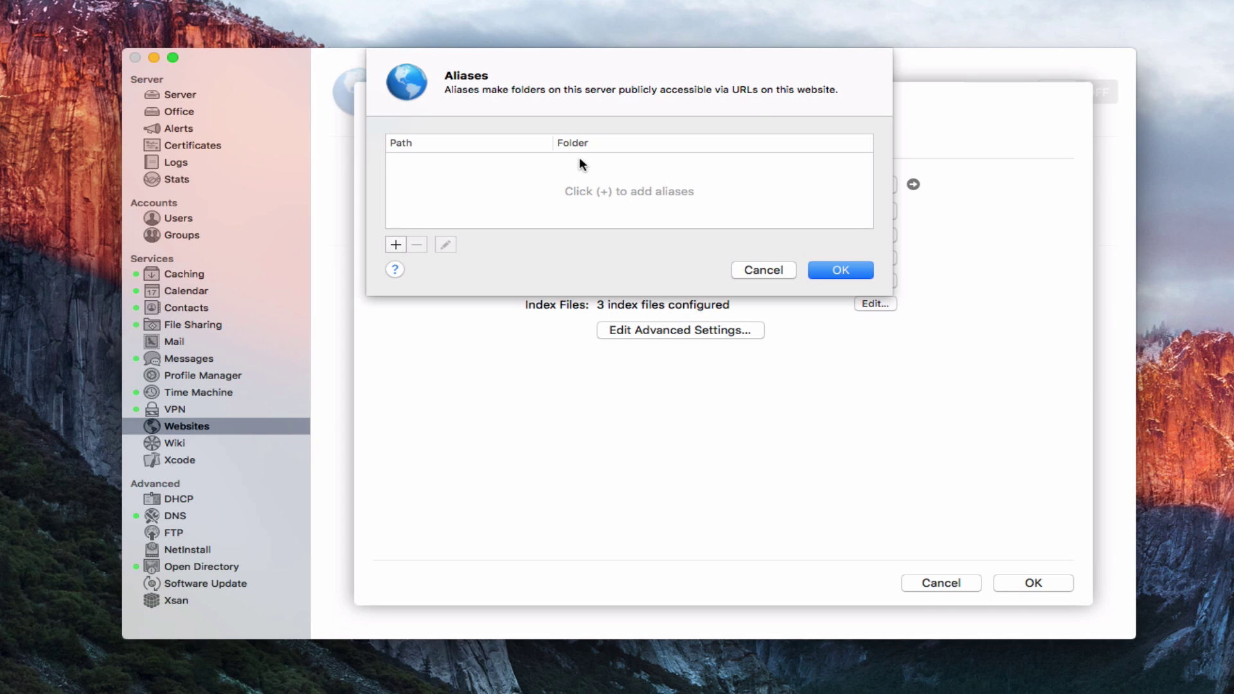
{"action": "left_click", "coordinate": [746, 269]}
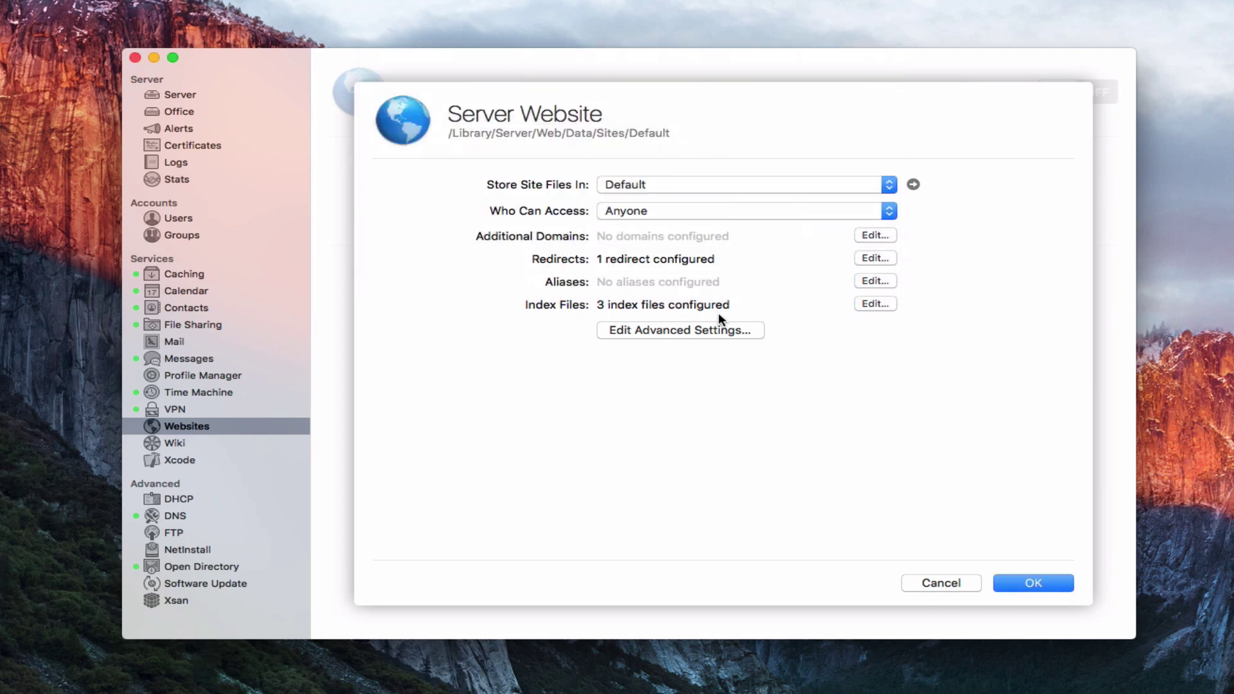
Step: Examine the Server Website's index files and advanced settings, and leave the site's configuration without saving
{"action": "left_click", "coordinate": [875, 304]}
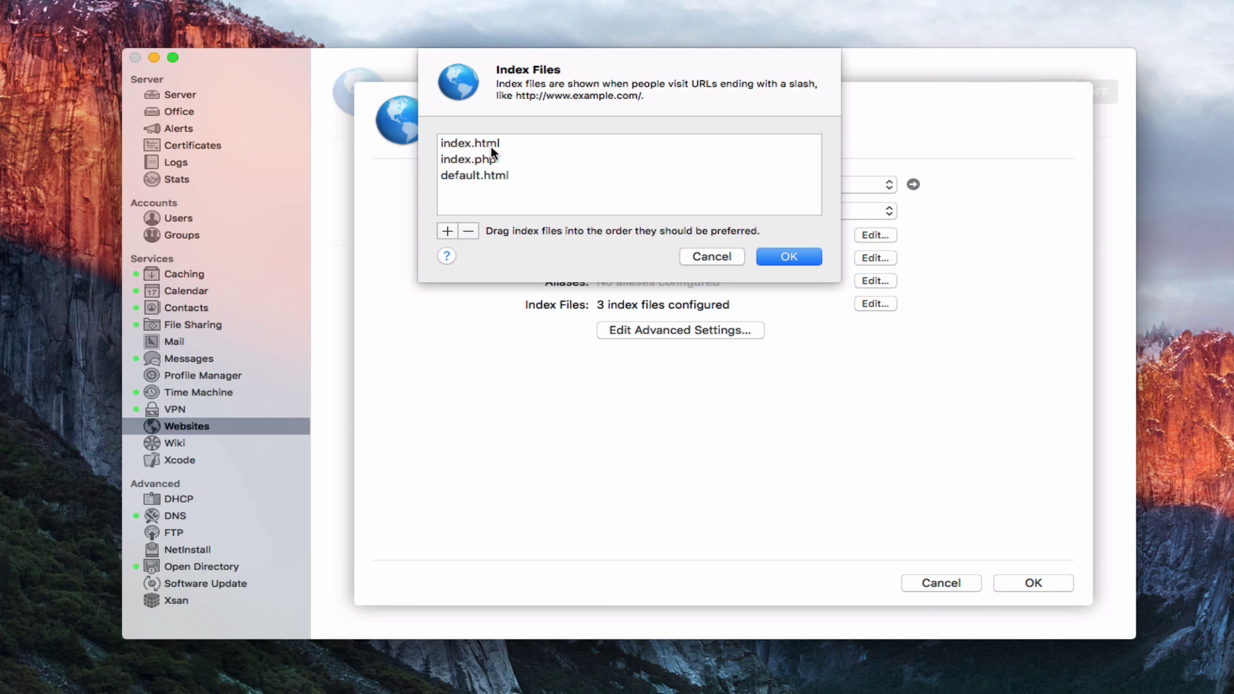
{"action": "left_click", "coordinate": [707, 258]}
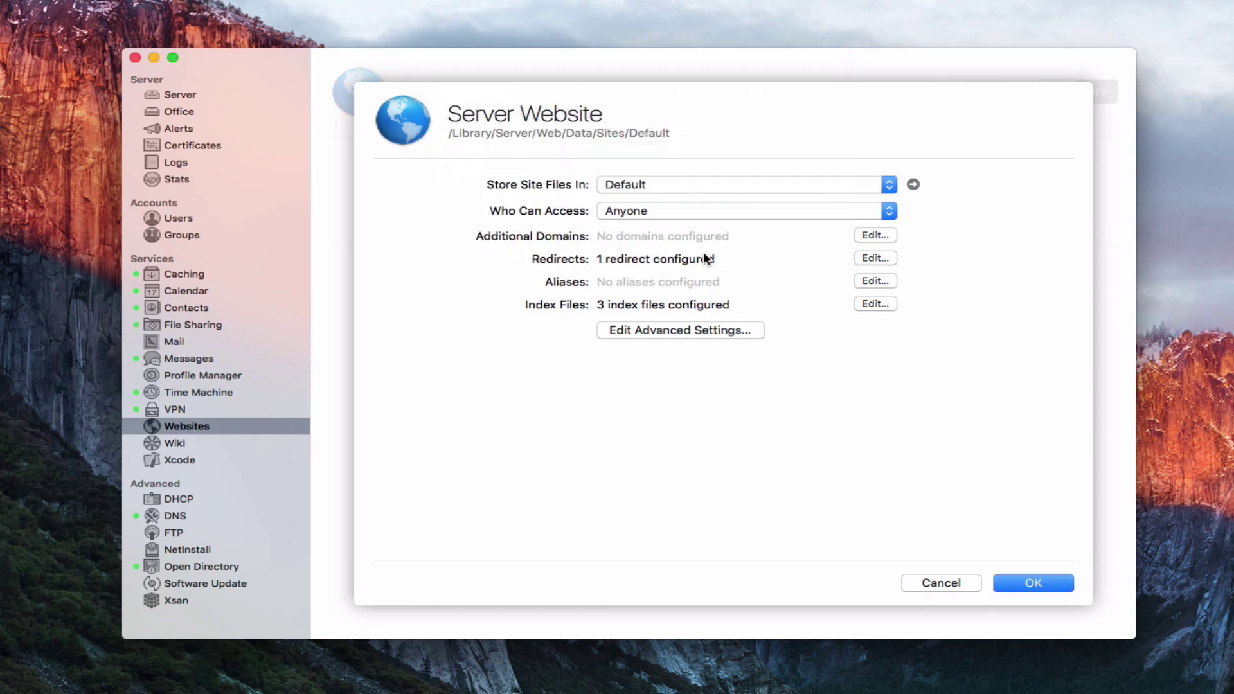
{"action": "left_click", "coordinate": [681, 330]}
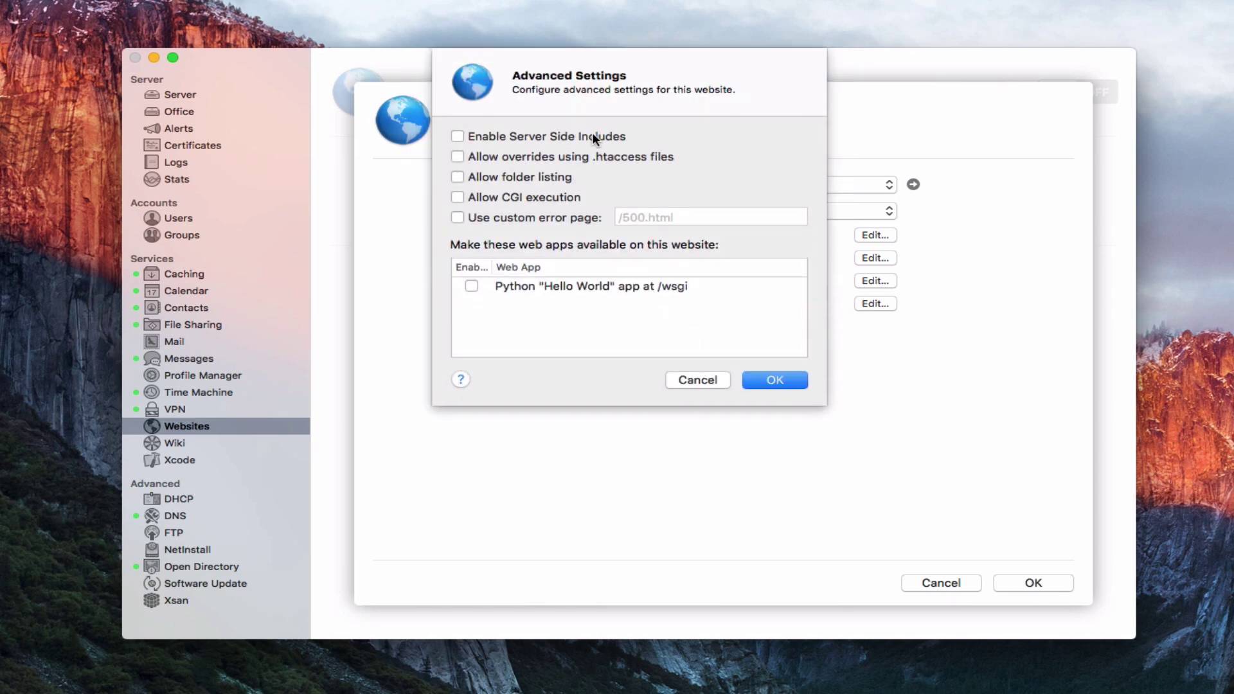
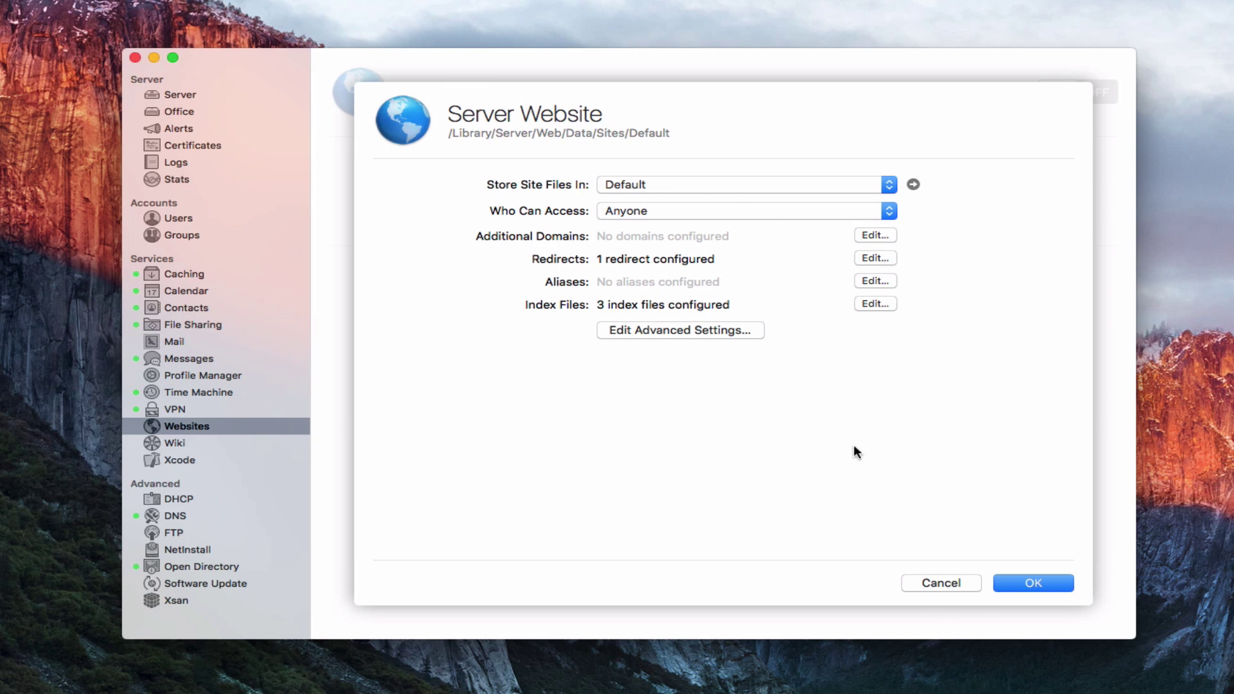
{"action": "left_click", "coordinate": [923, 575]}
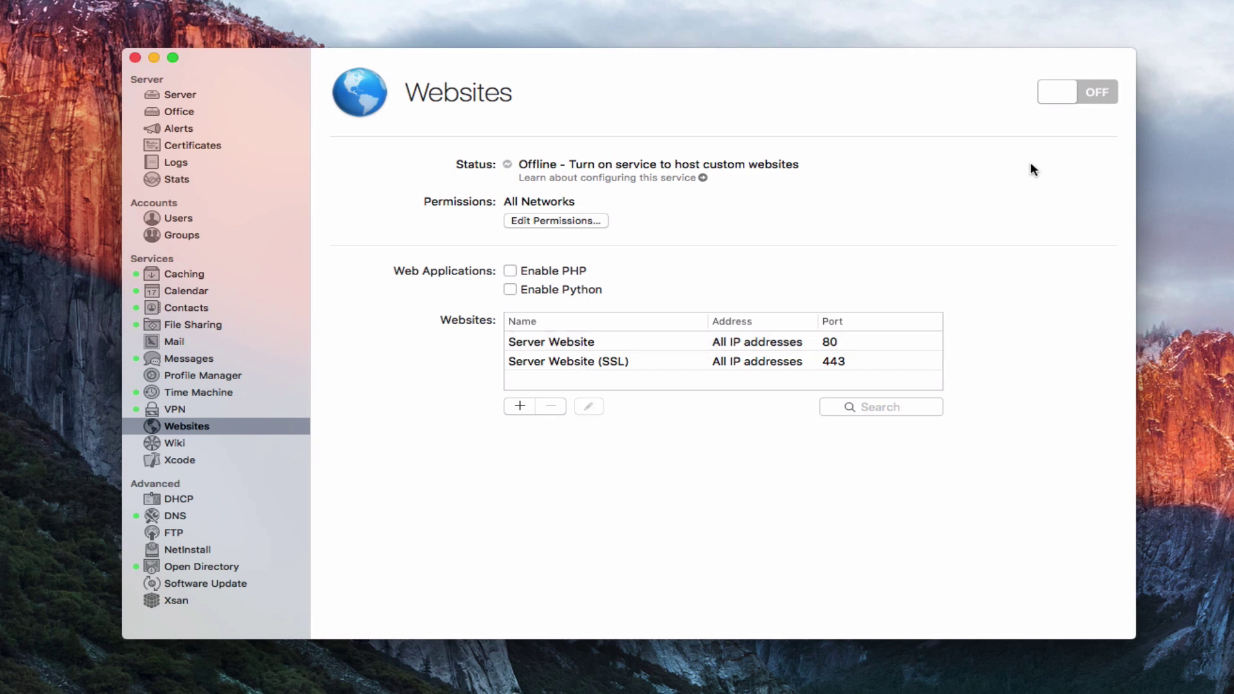
Step: Turn on the Websites service and view the SSL server website in the browser, minimizing it when done
{"action": "left_click", "coordinate": [1111, 94]}
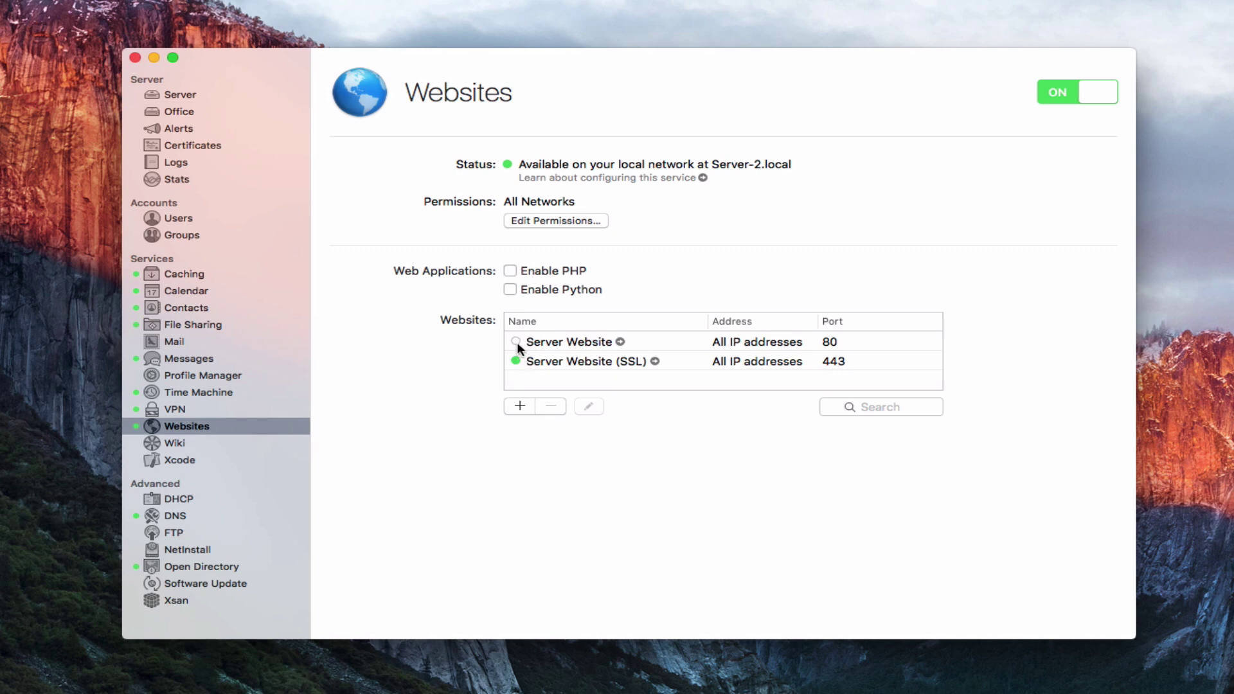
{"action": "left_click", "coordinate": [655, 361]}
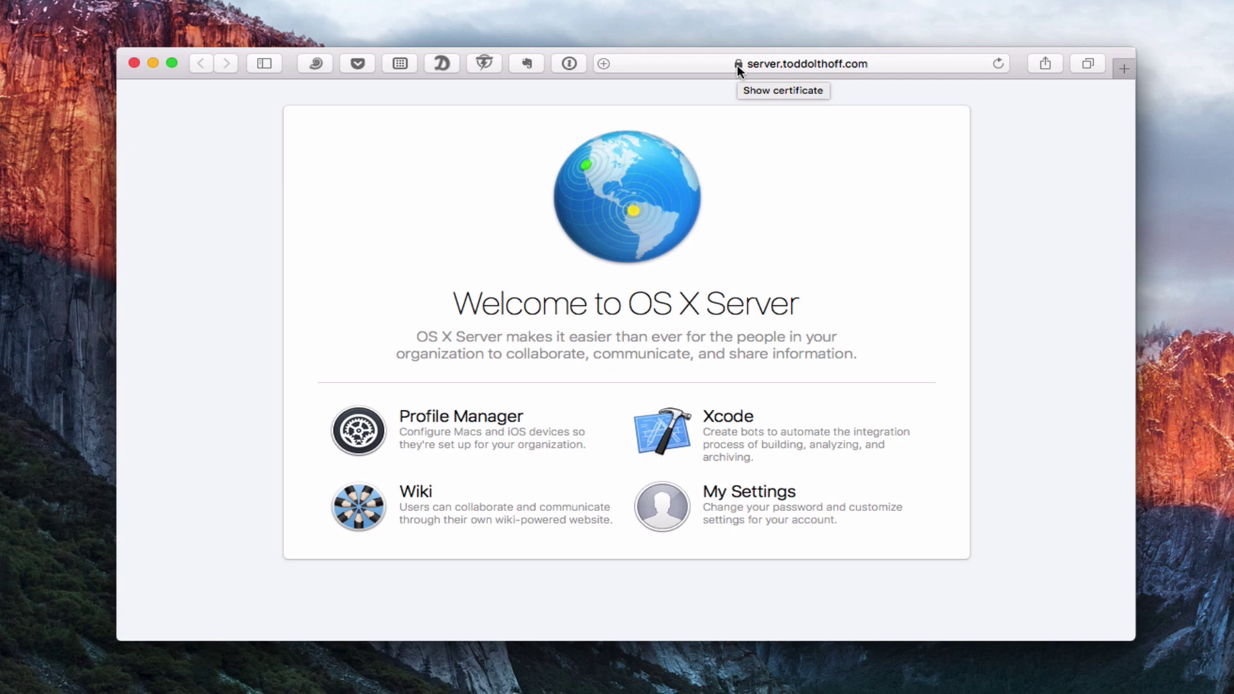
{"action": "left_click", "coordinate": [152, 63]}
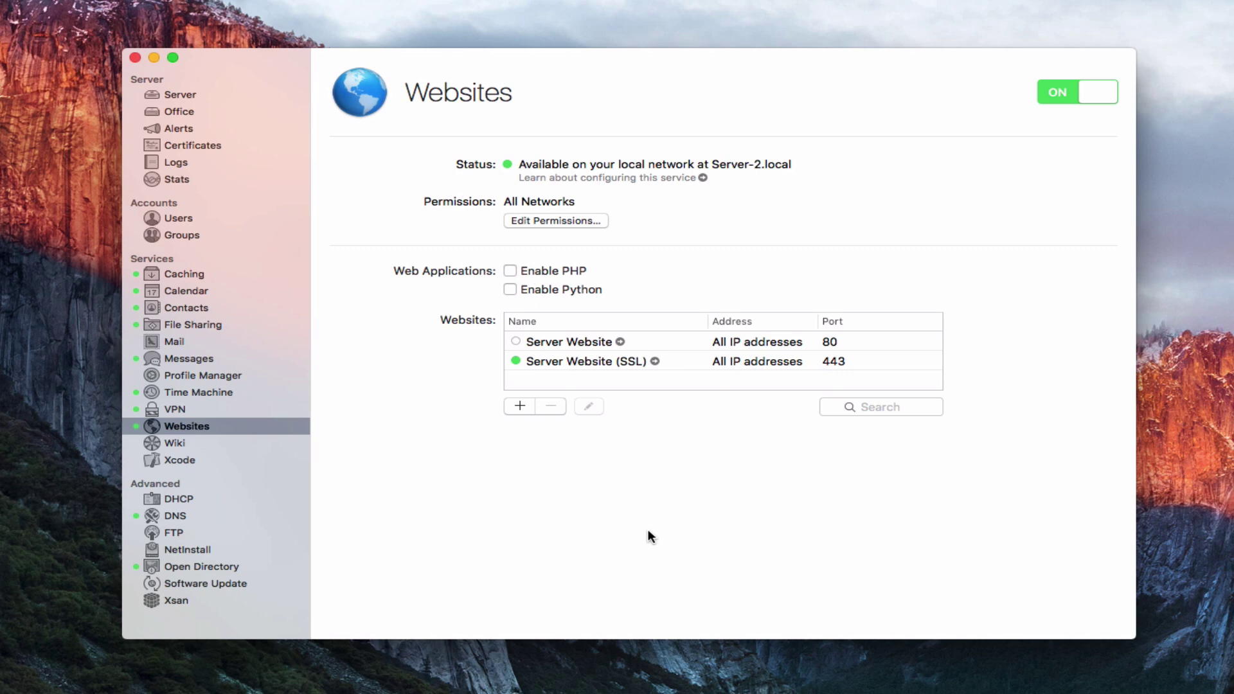
Step: Create a primary DNS zone named as the "cloud" subdomain of the existing server domain
{"action": "left_click", "coordinate": [183, 513]}
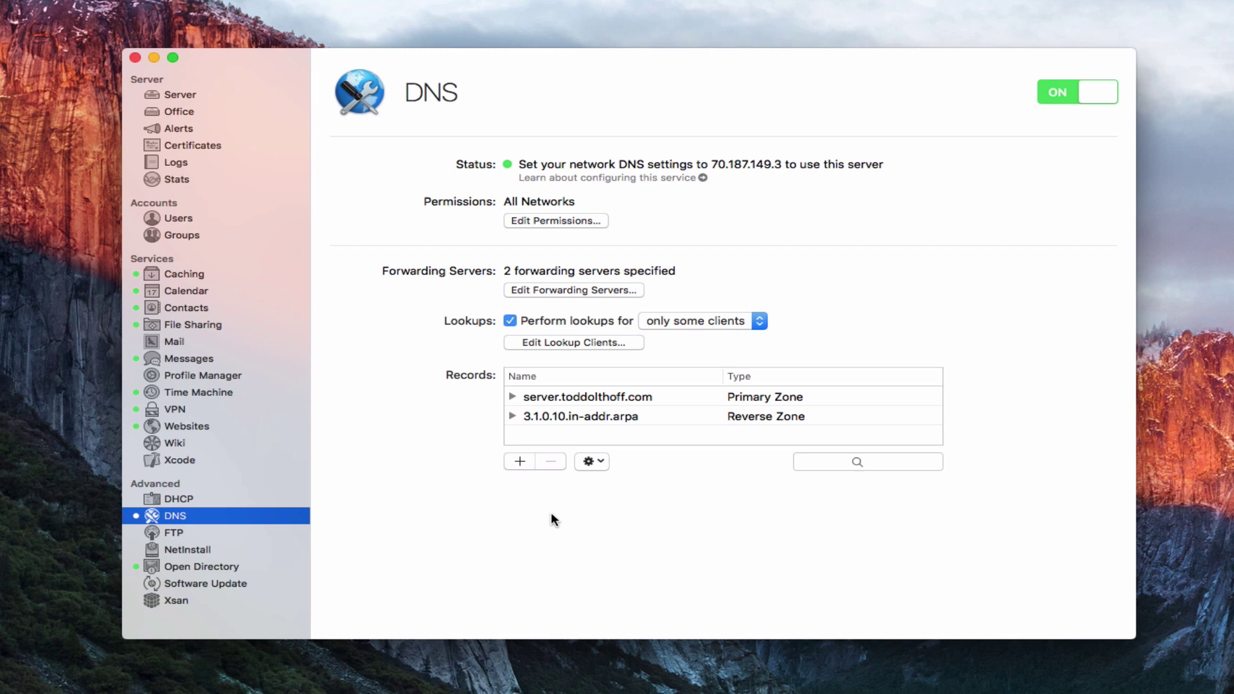
{"action": "left_click", "coordinate": [520, 461]}
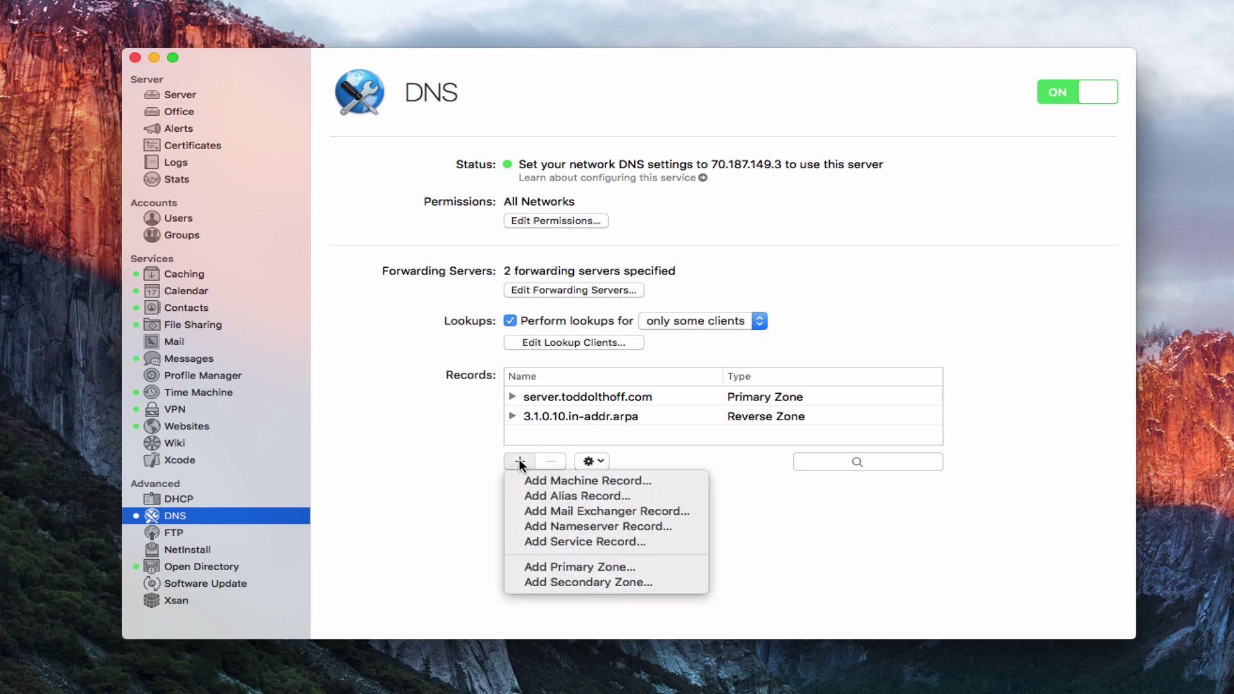
{"action": "left_click", "coordinate": [589, 568]}
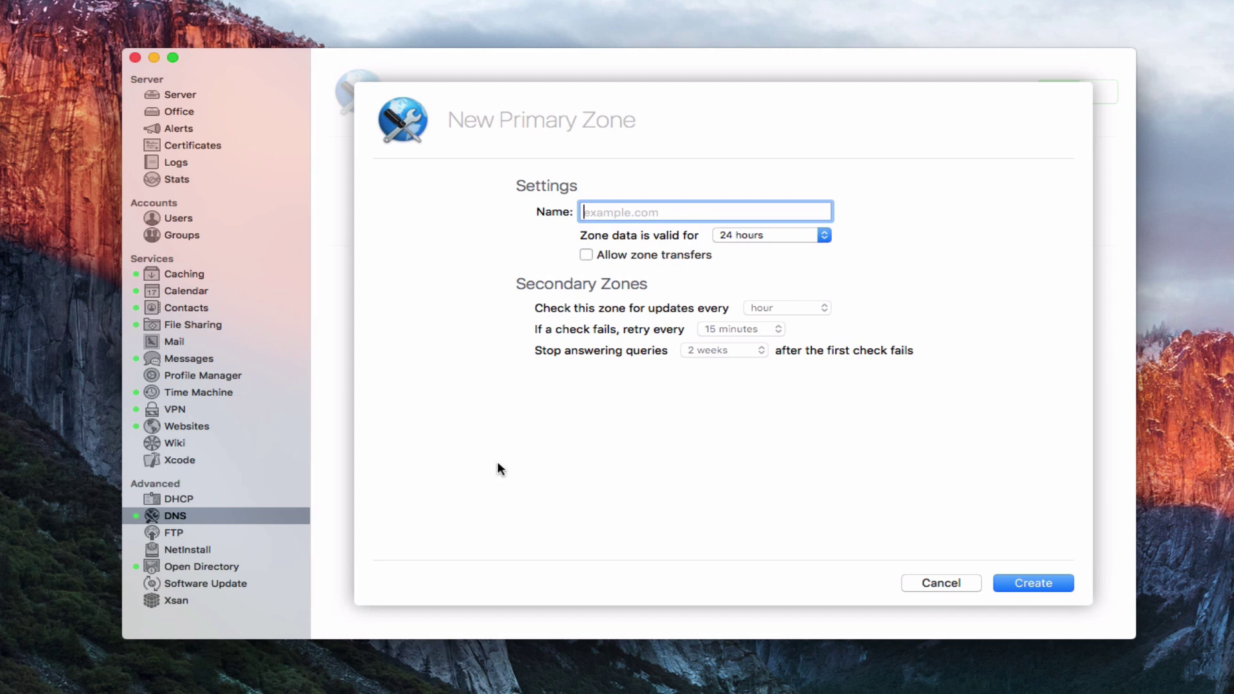
{"action": "type", "text": "cloud"}
{"action": "type", "text": ".tod"}
{"action": "key", "text": "BackSpace"}
{"action": "key", "text": "BackSpace"}
{"action": "key", "text": "BackSpace"}
{"action": "type", "text": "server.toddolthoff.com"}
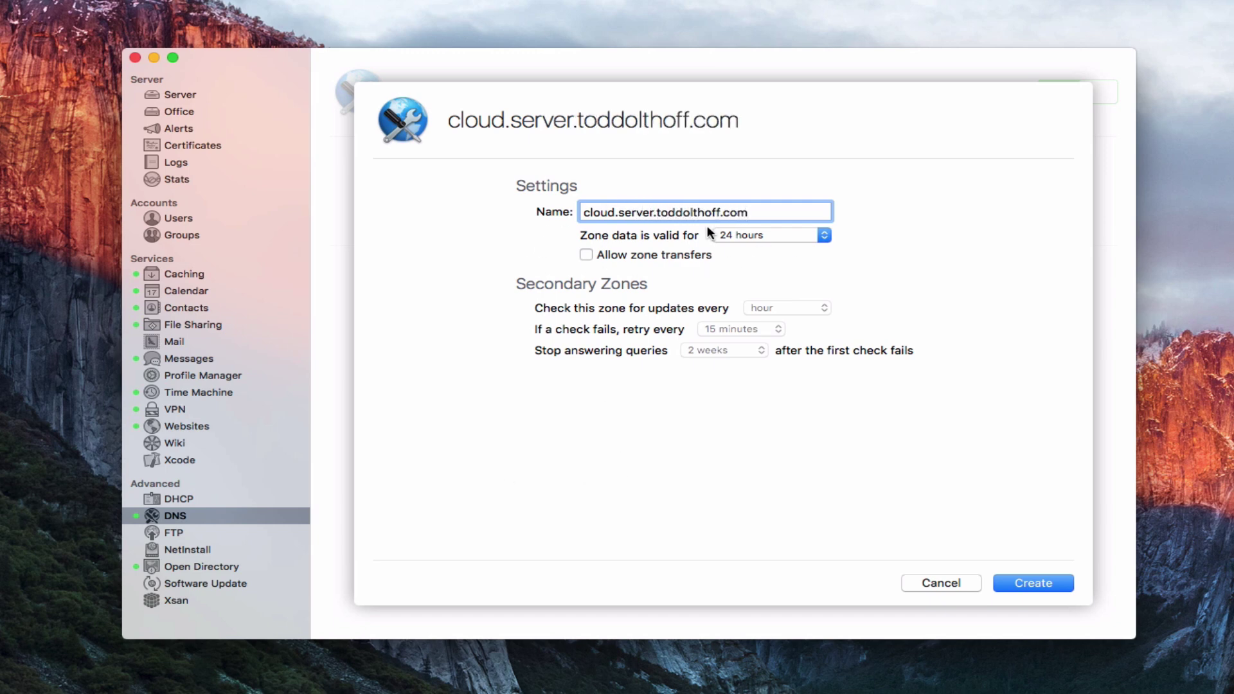
{"action": "left_click", "coordinate": [1038, 584]}
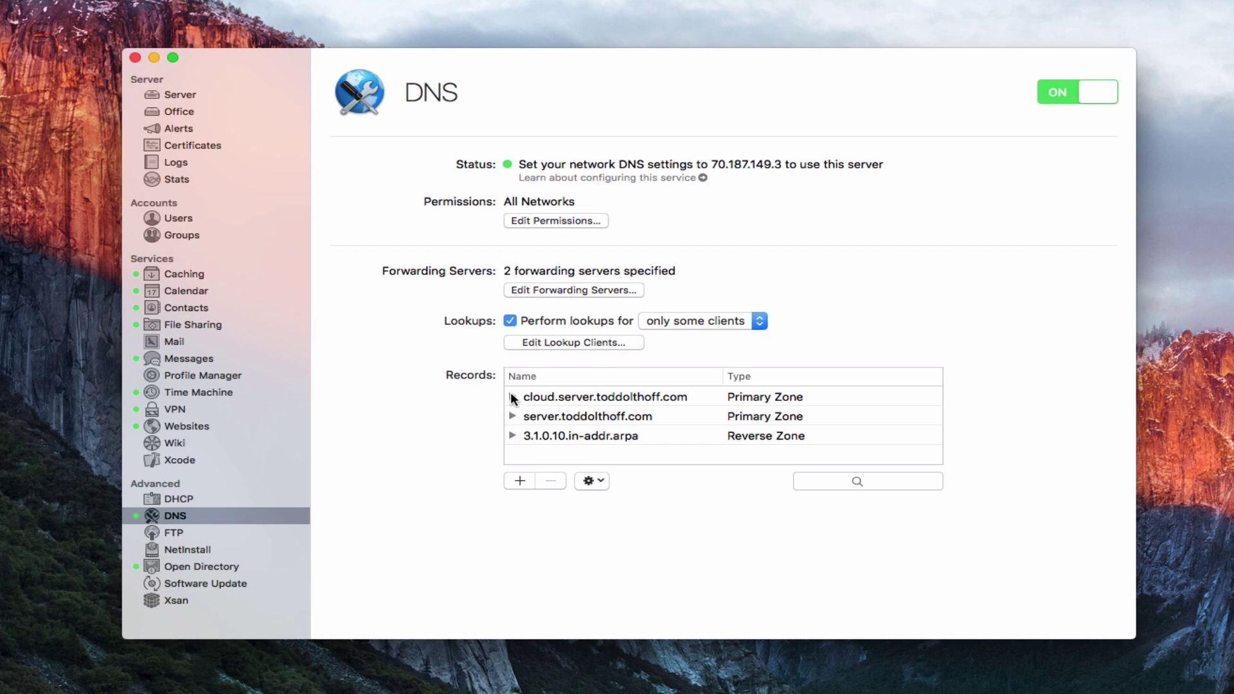
Step: Create a machine record in the cloud subdomain zone with host name www and IP address 10.0.1.3
{"action": "left_click", "coordinate": [558, 395]}
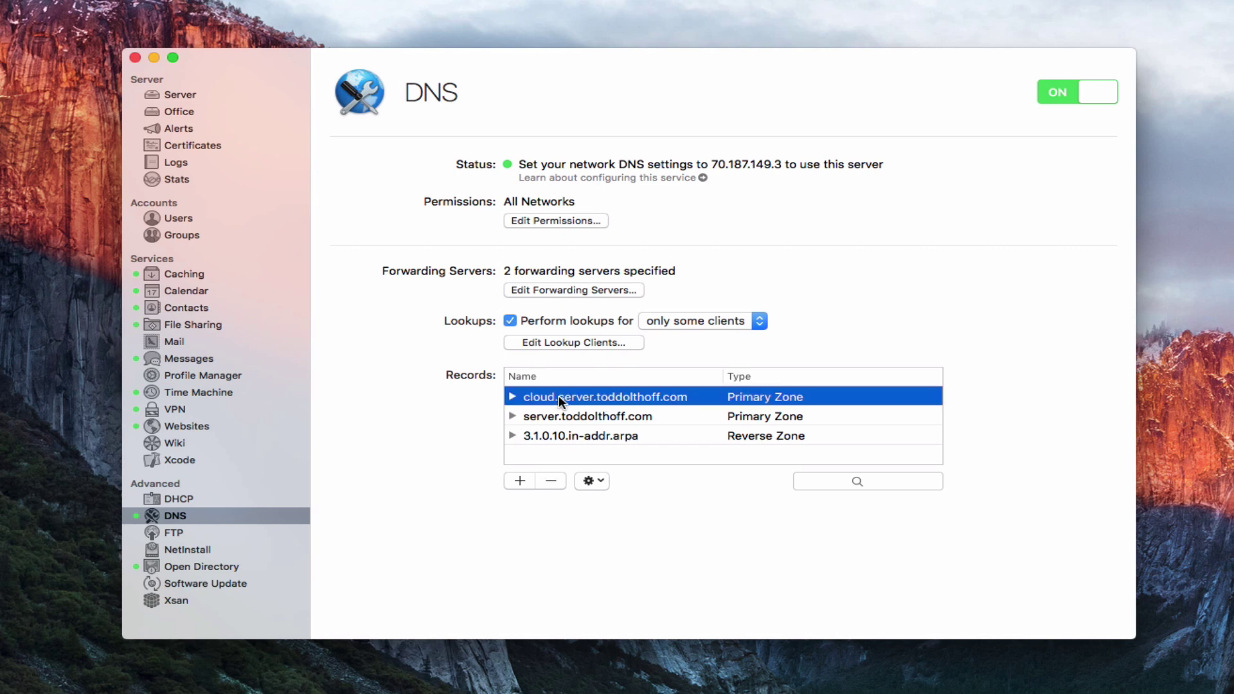
{"action": "left_click", "coordinate": [519, 480]}
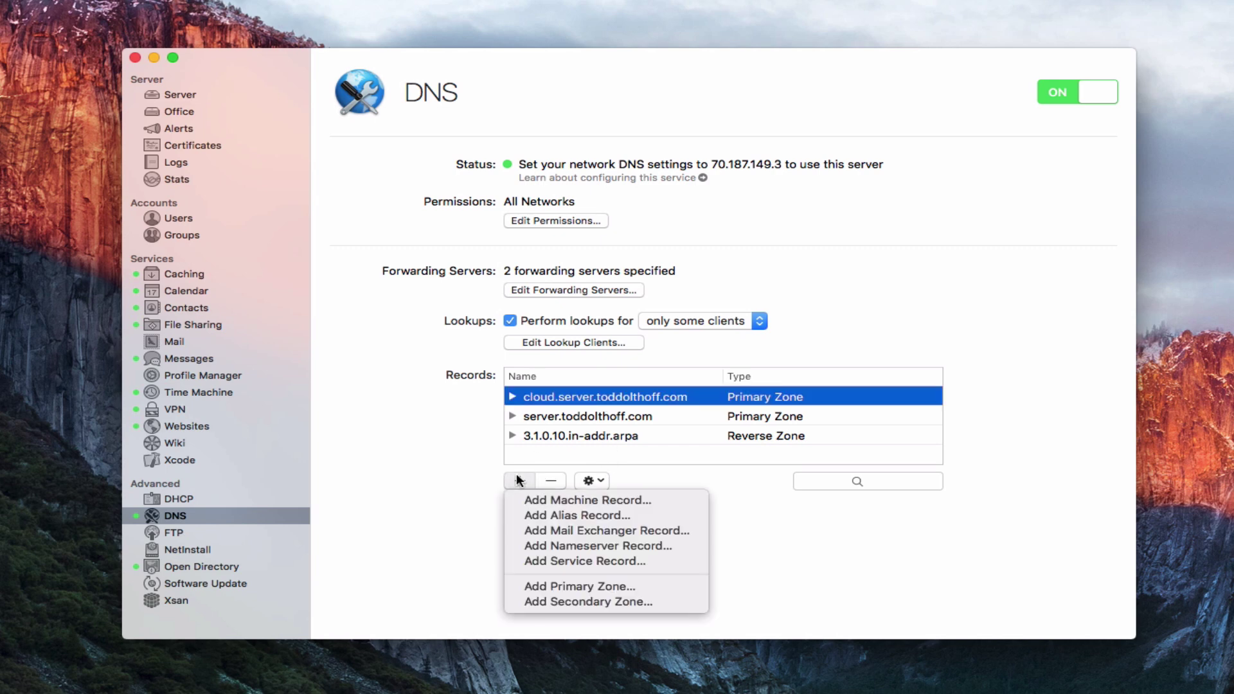
{"action": "left_click", "coordinate": [546, 505]}
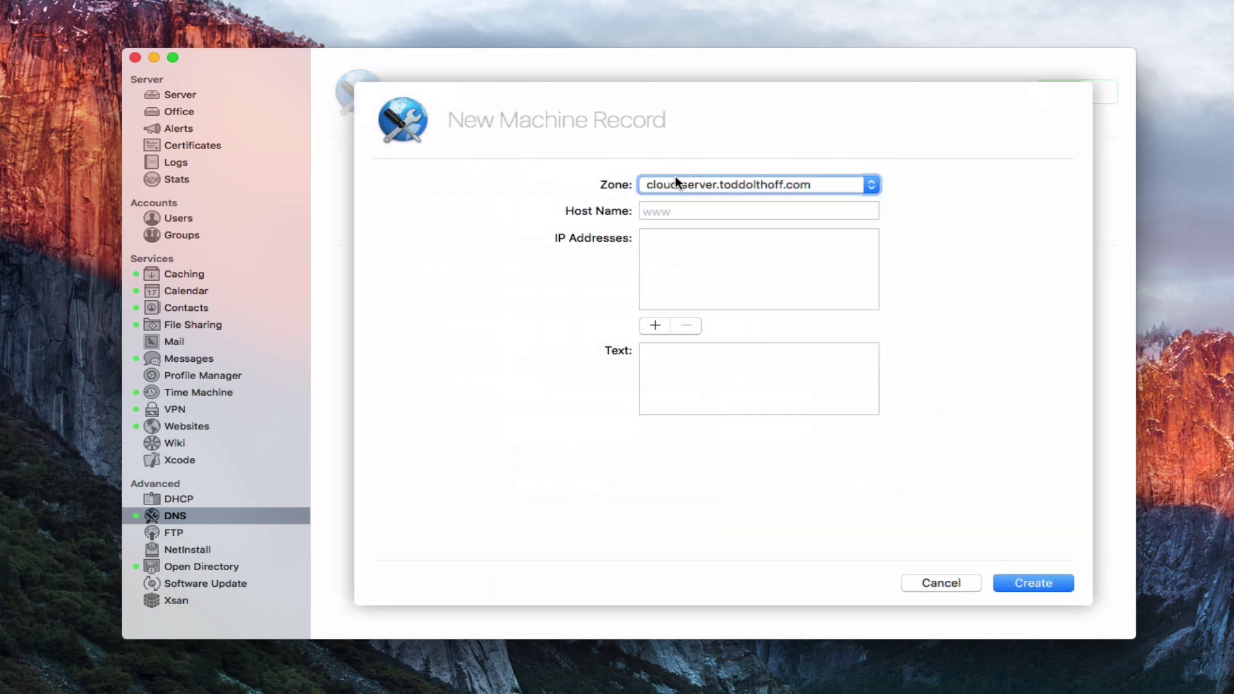
{"action": "left_click", "coordinate": [871, 185]}
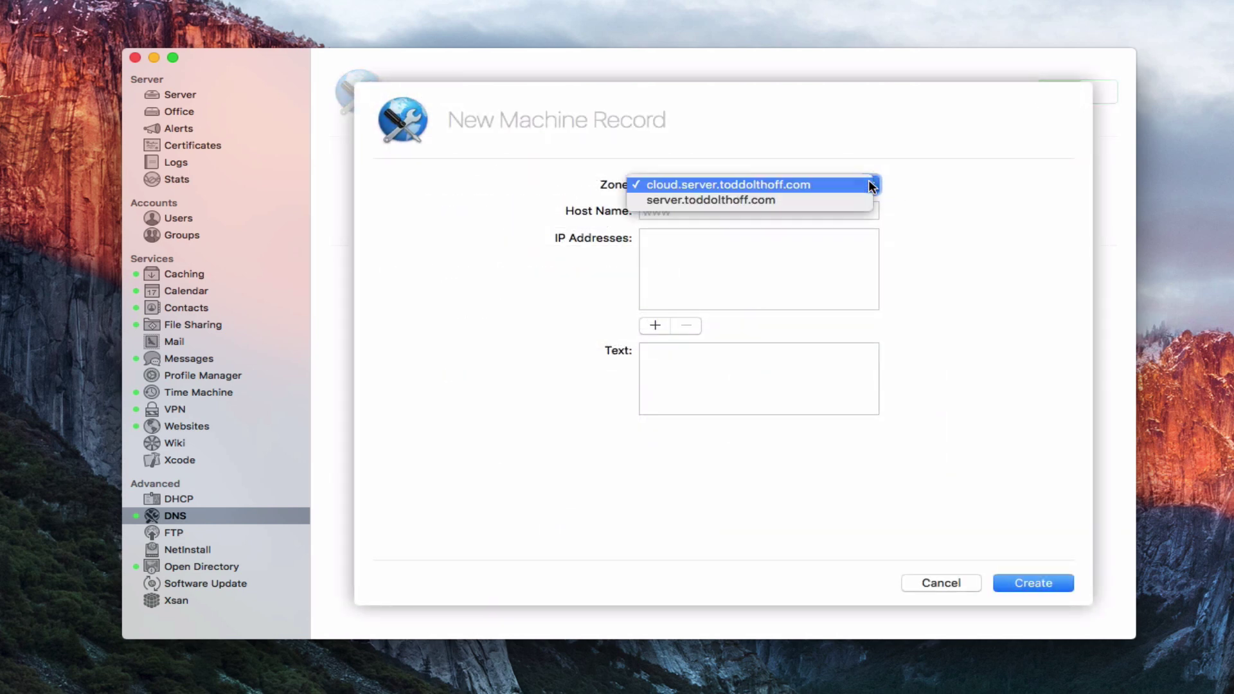
{"action": "left_click", "coordinate": [918, 176]}
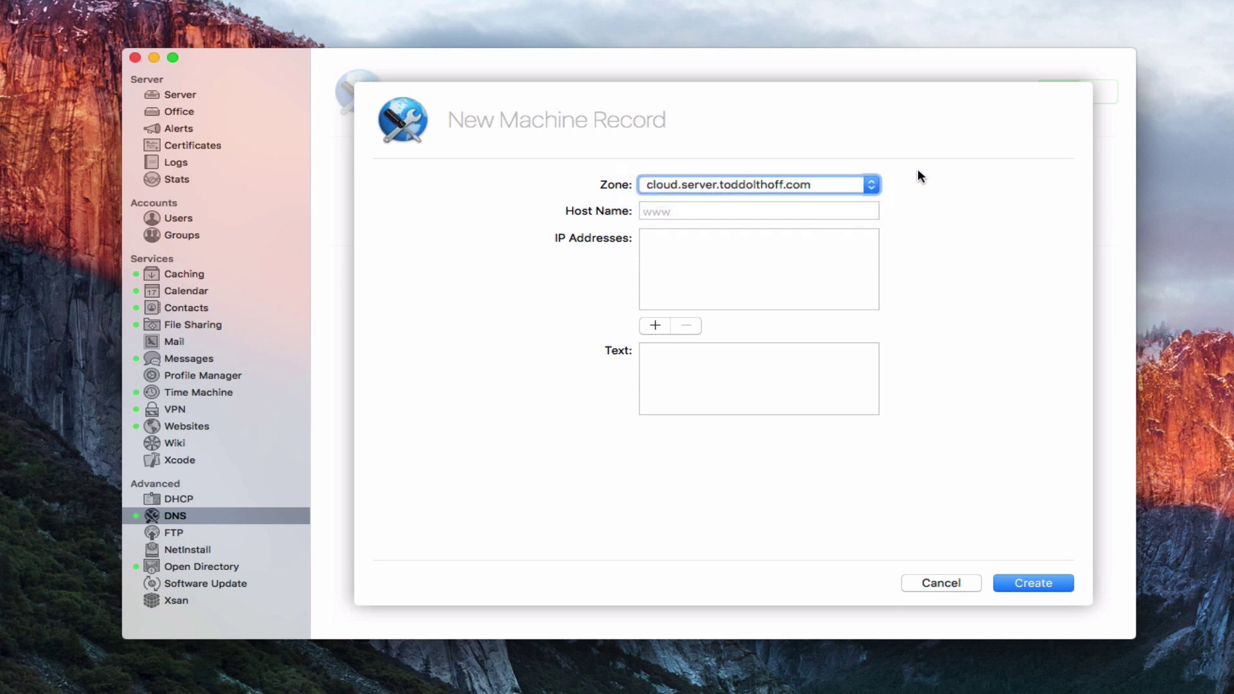
{"action": "left_click", "coordinate": [664, 211]}
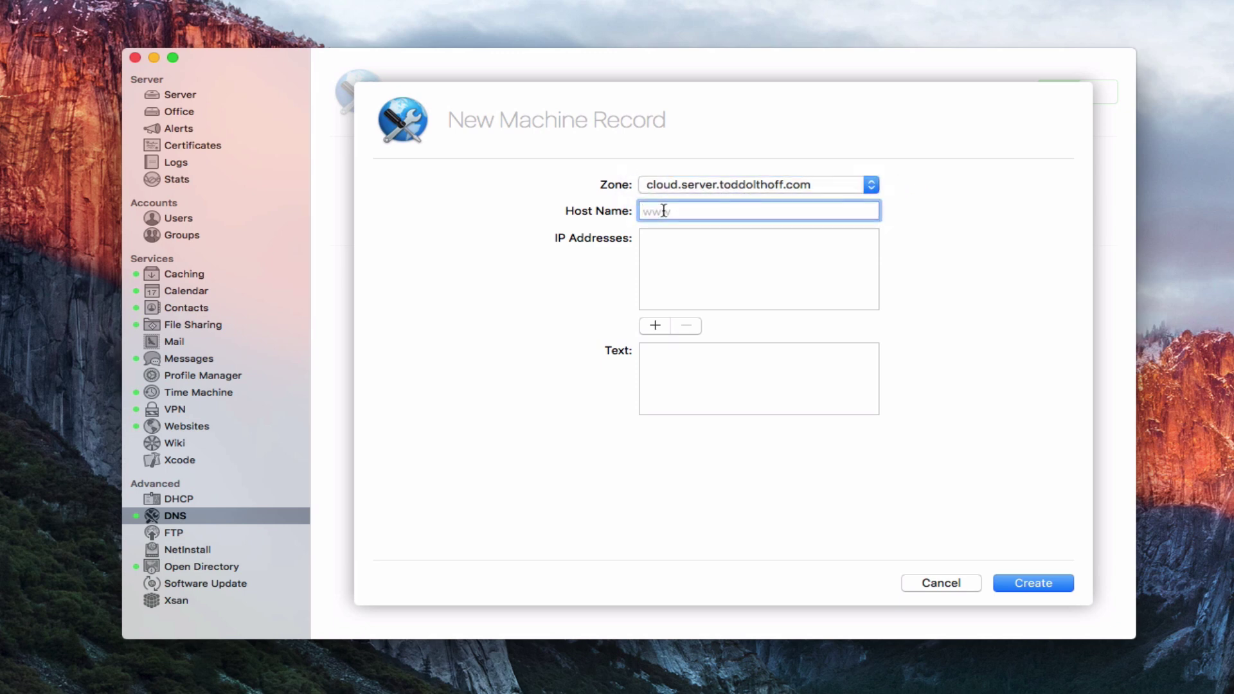
{"action": "type", "text": "www"}
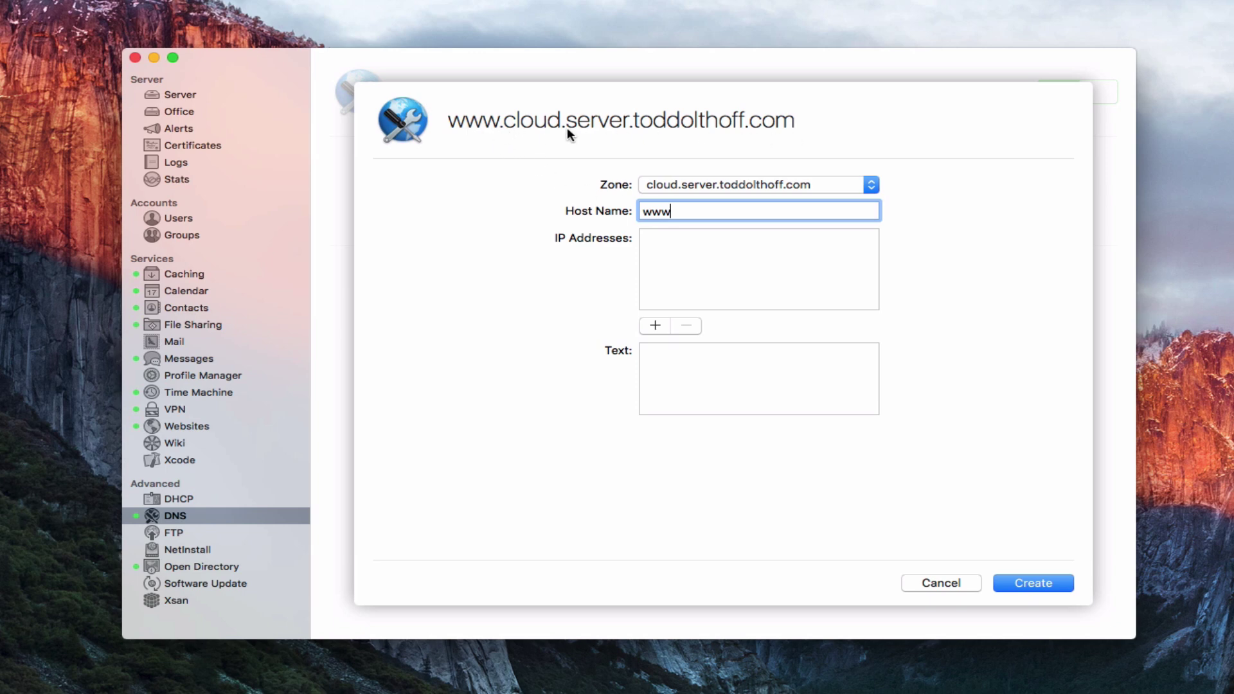
{"action": "left_click", "coordinate": [654, 323]}
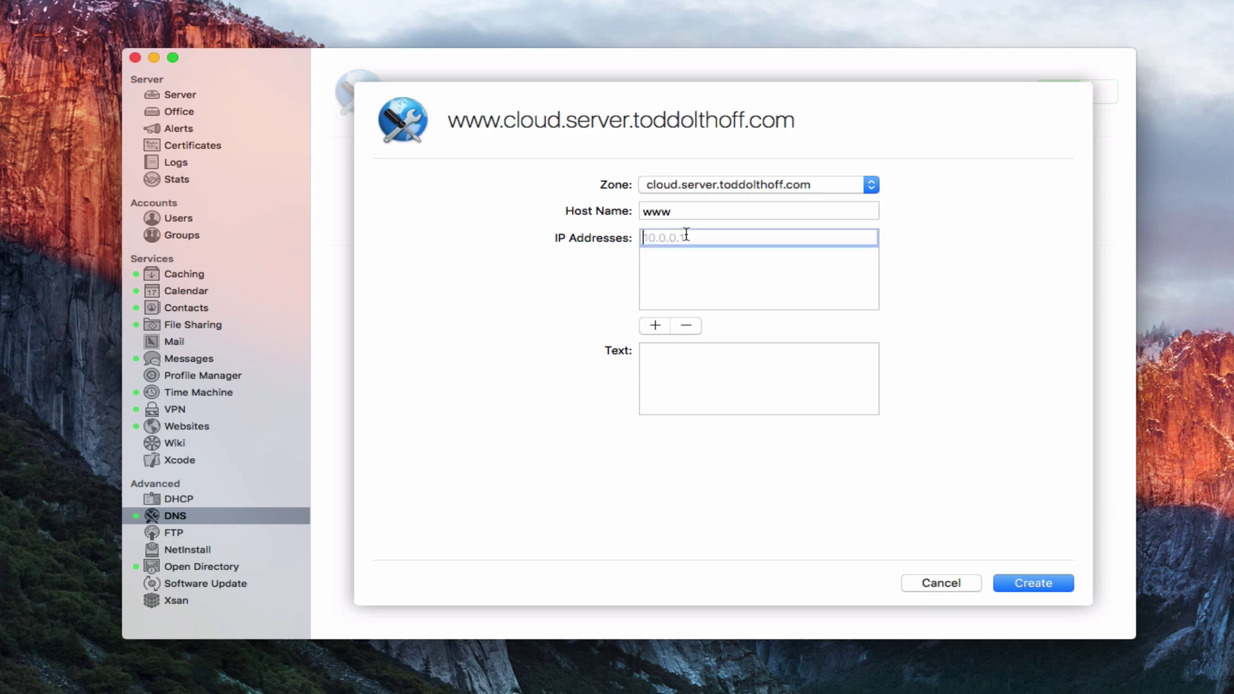
{"action": "type", "text": "10.0.1.3"}
{"action": "left_click", "coordinate": [747, 308]}
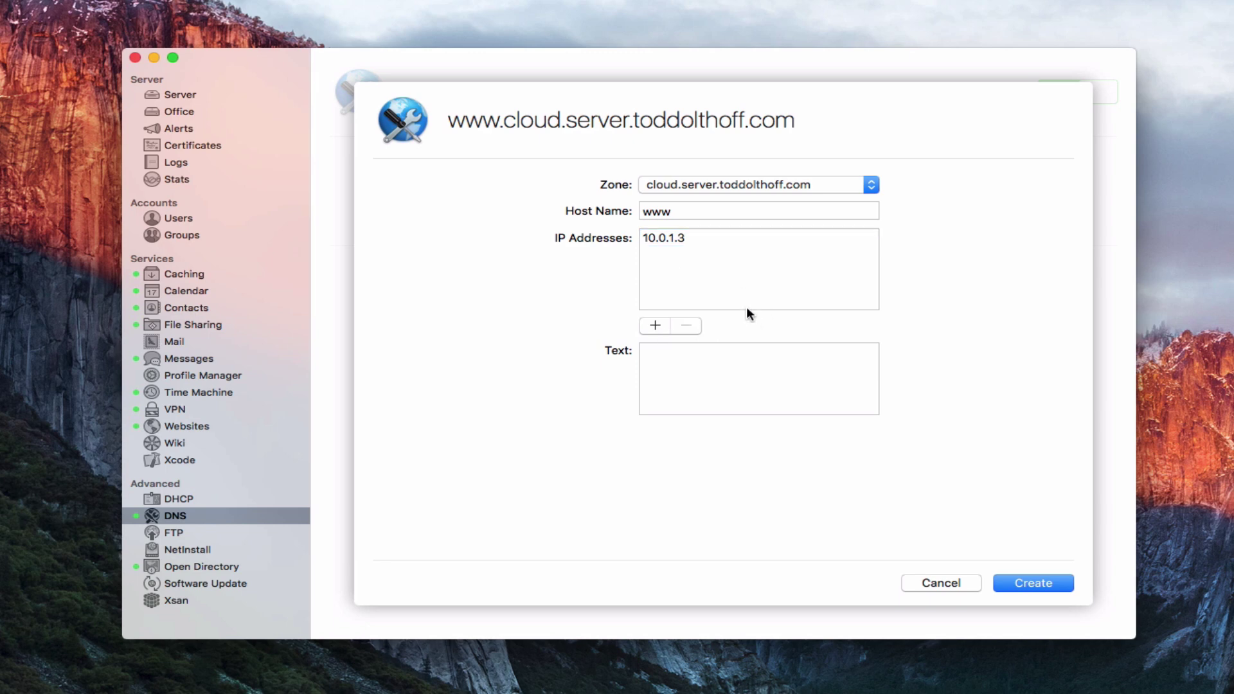
{"action": "left_click", "coordinate": [1021, 584]}
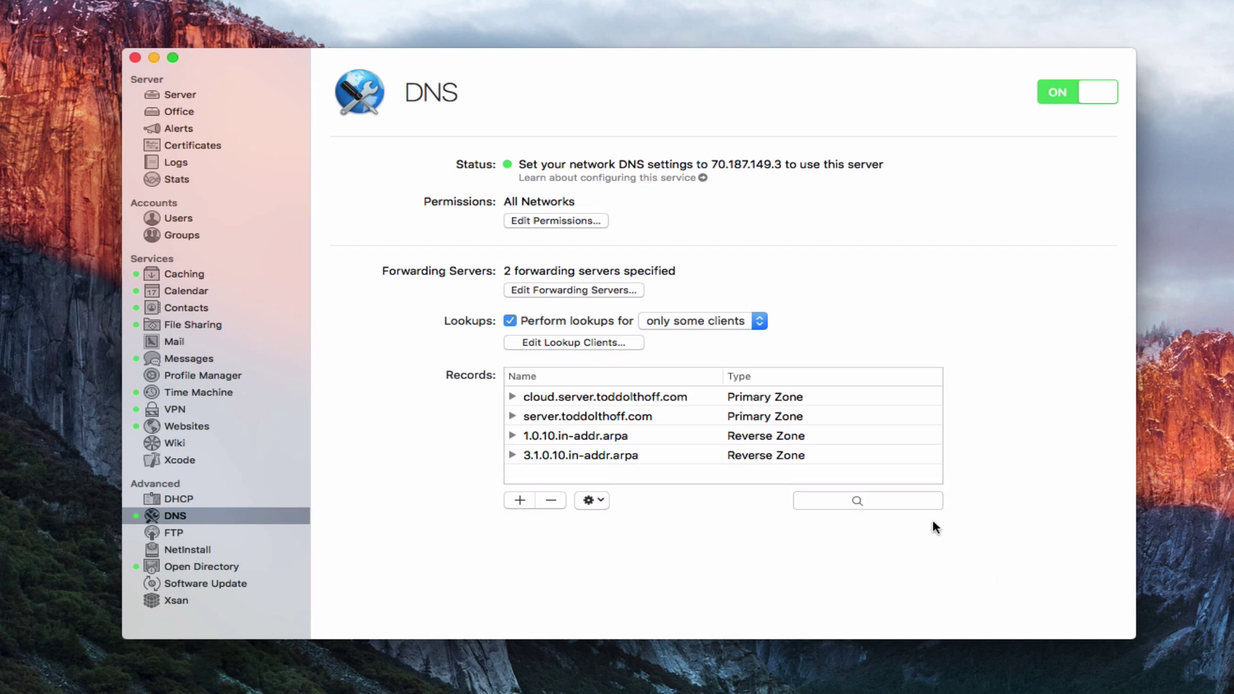
Step: Examine the records inside the cloud primary zone and the two reverse zones, collapsing them when done
{"action": "left_click", "coordinate": [512, 397]}
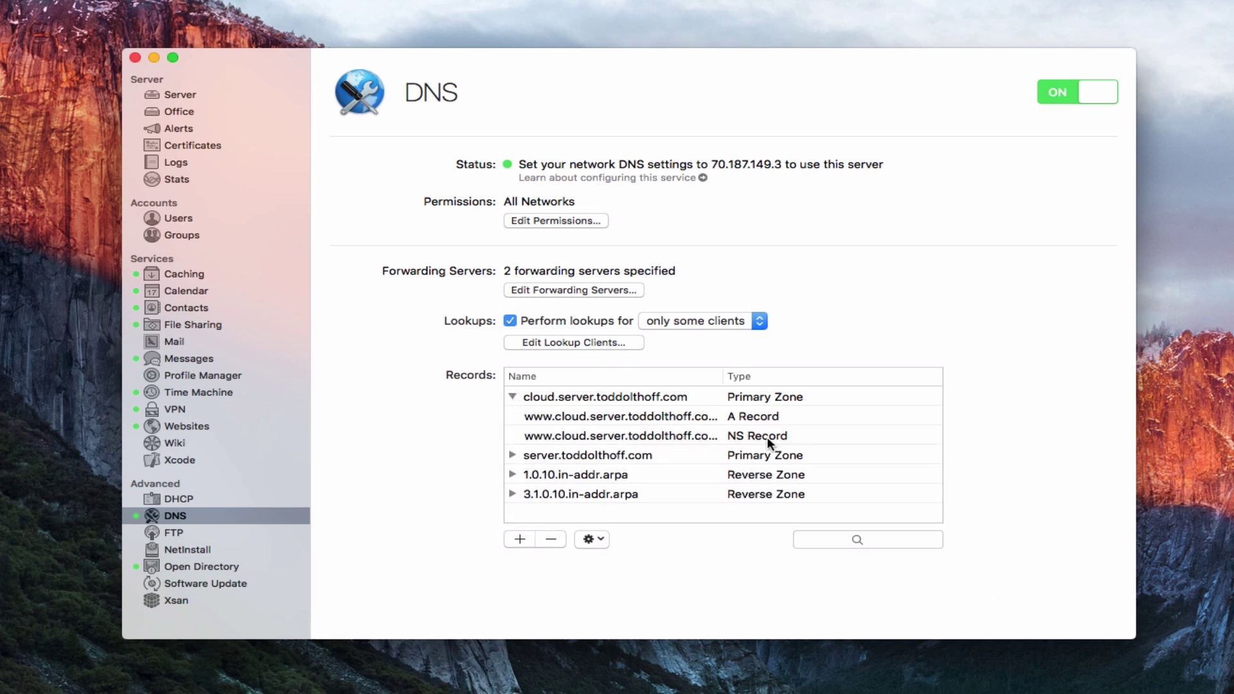
{"action": "left_click", "coordinate": [512, 494]}
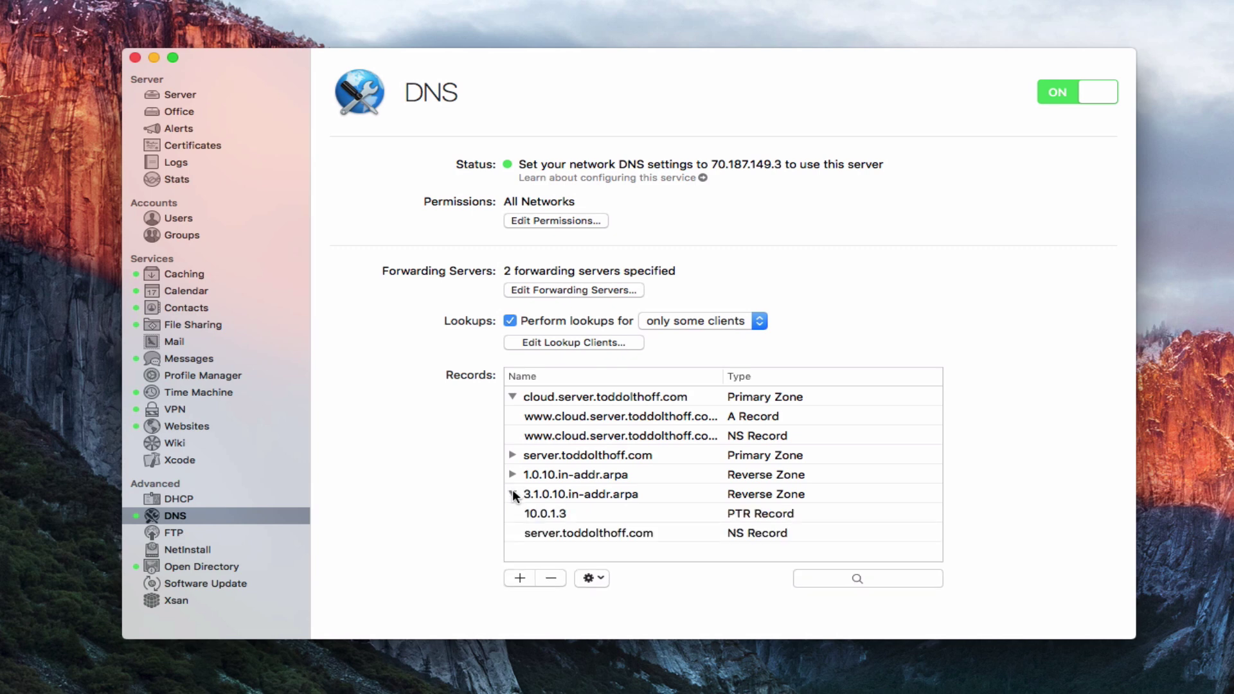
{"action": "left_click", "coordinate": [512, 494]}
{"action": "left_click", "coordinate": [510, 474]}
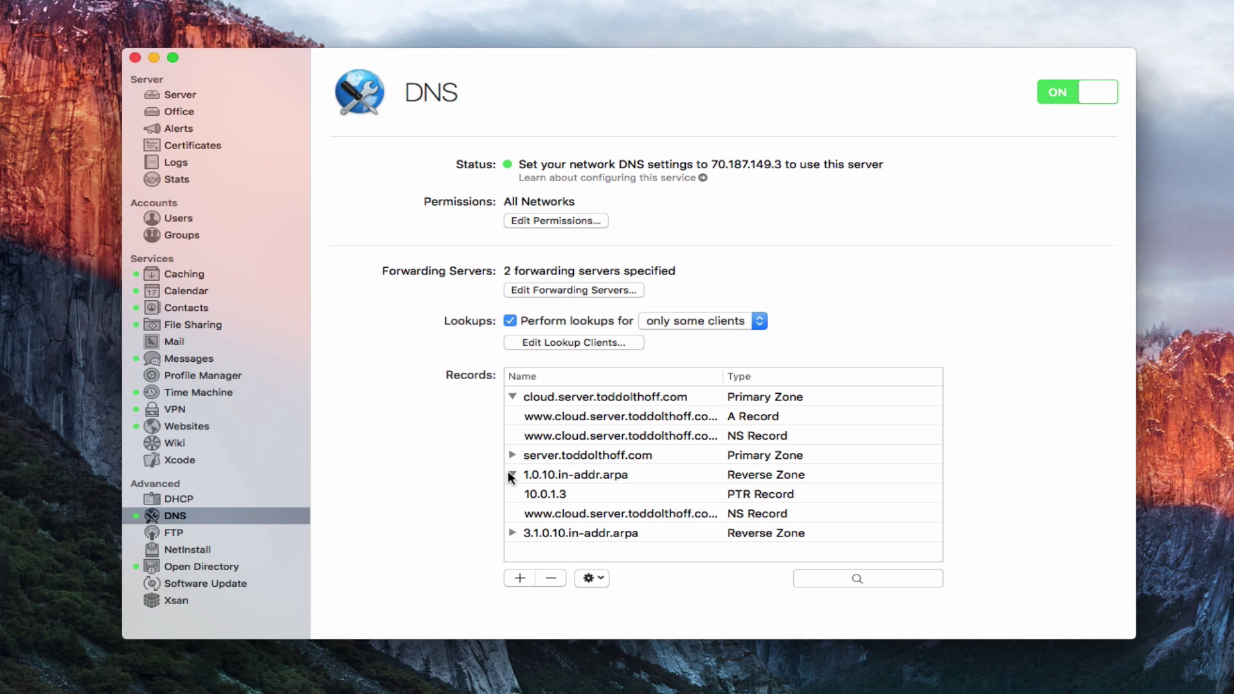
{"action": "left_click", "coordinate": [510, 475]}
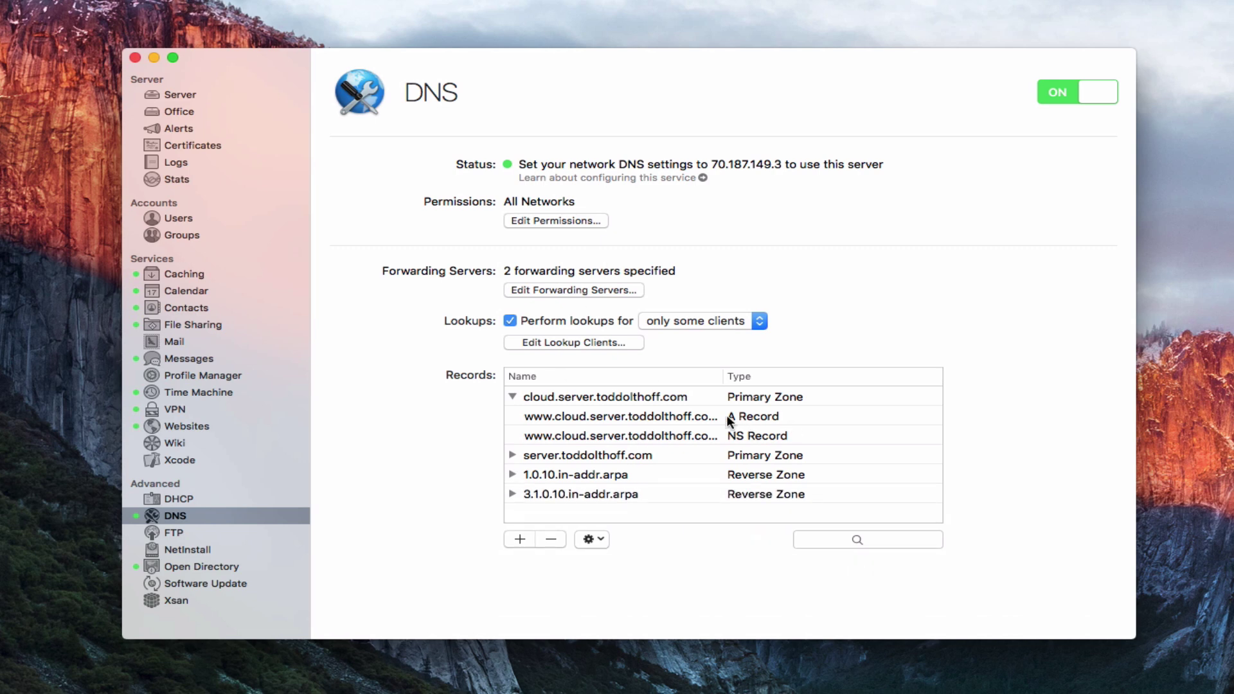
{"action": "left_click", "coordinate": [512, 396]}
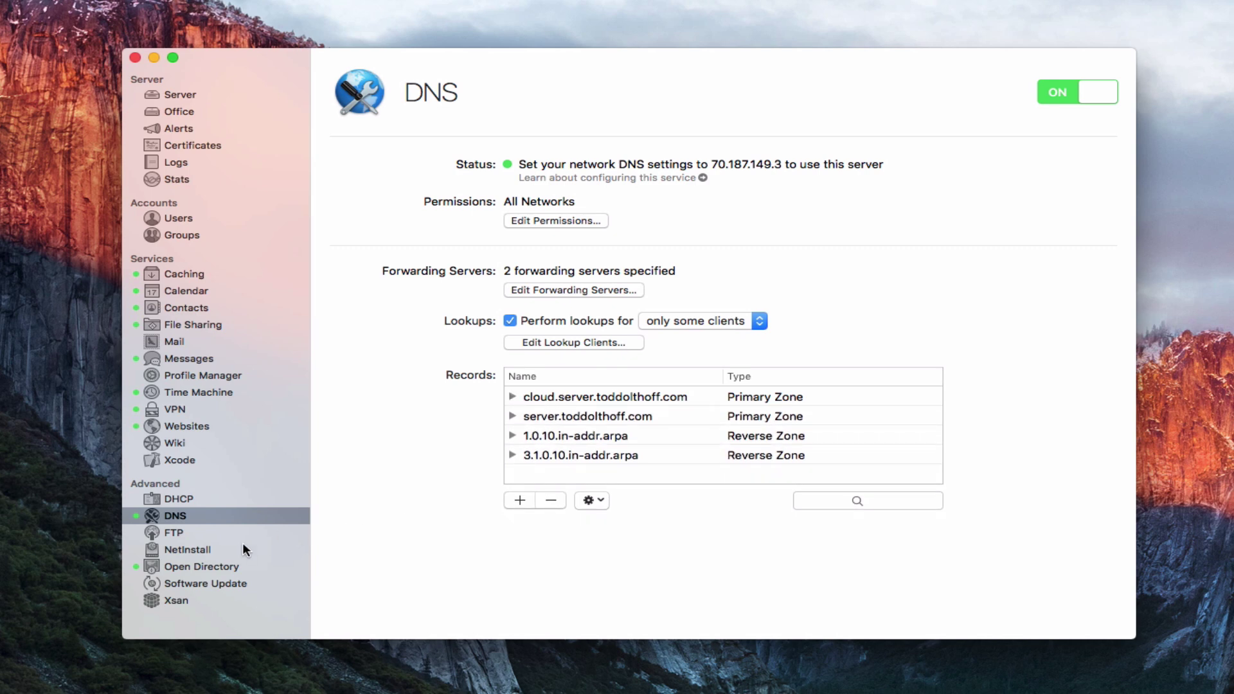
Step: Start a new website in the Websites service, using the full www address of the cloud subdomain as its domain name
{"action": "left_click", "coordinate": [177, 427]}
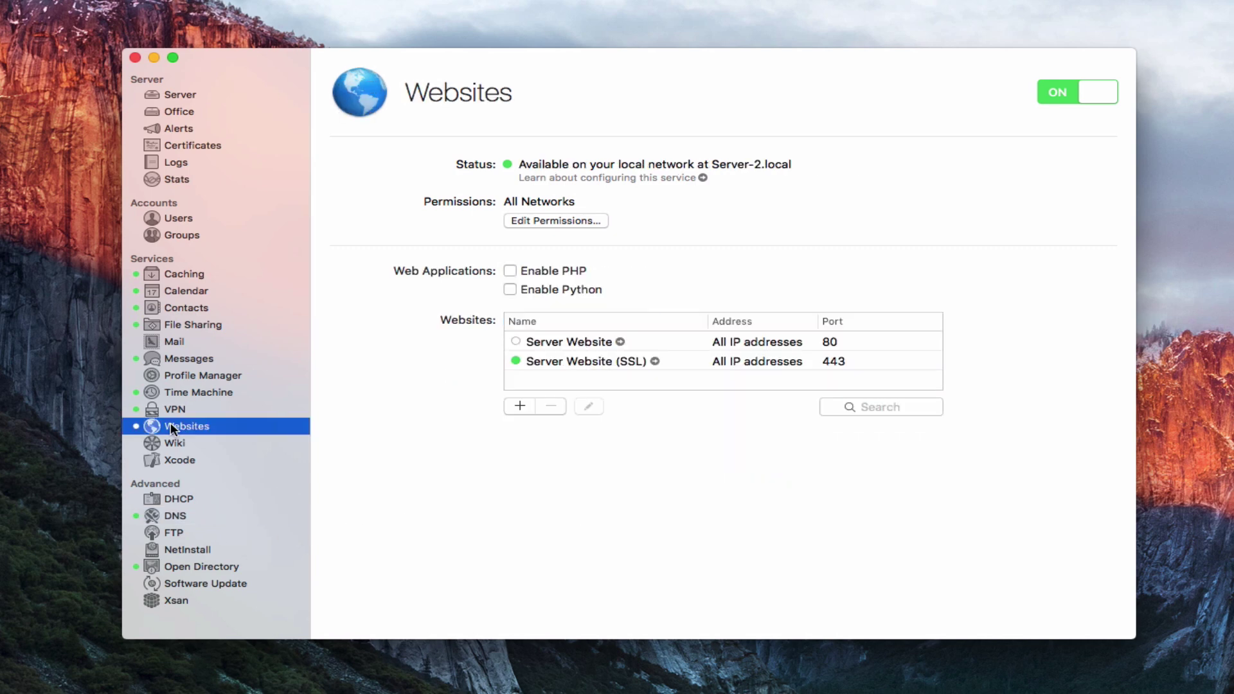
{"action": "left_click", "coordinate": [517, 408]}
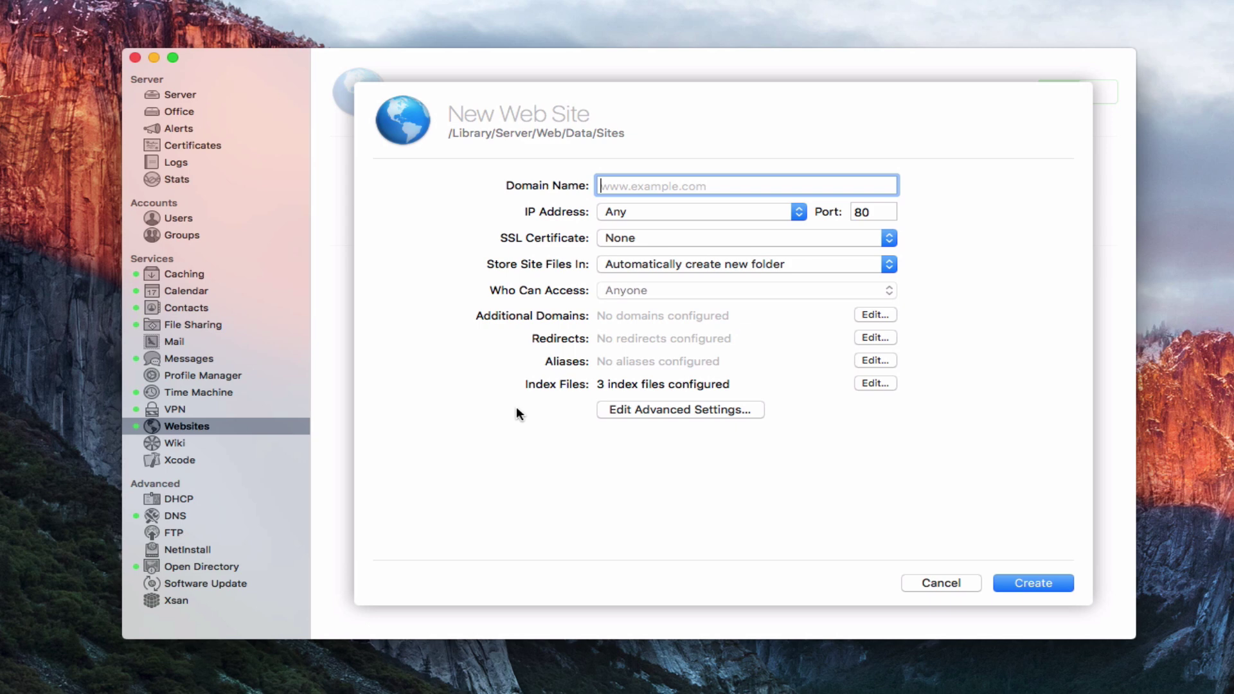
{"action": "type", "text": "www"}
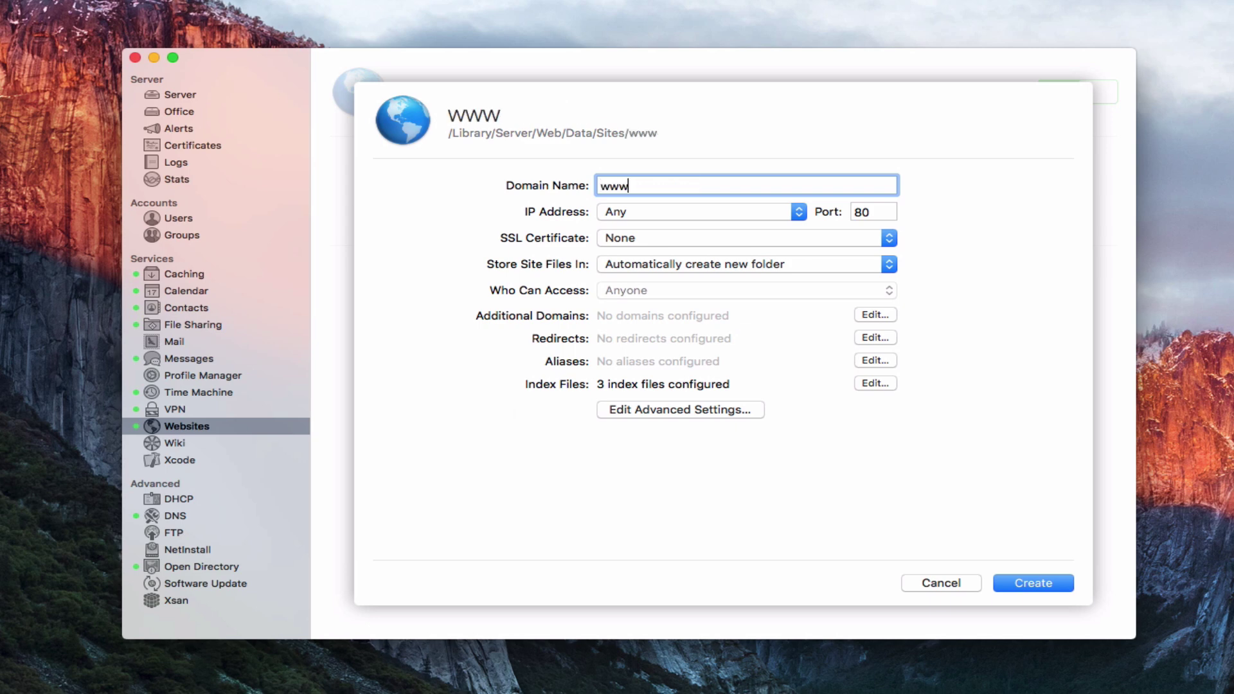
{"action": "type", "text": ".cloud.to"}
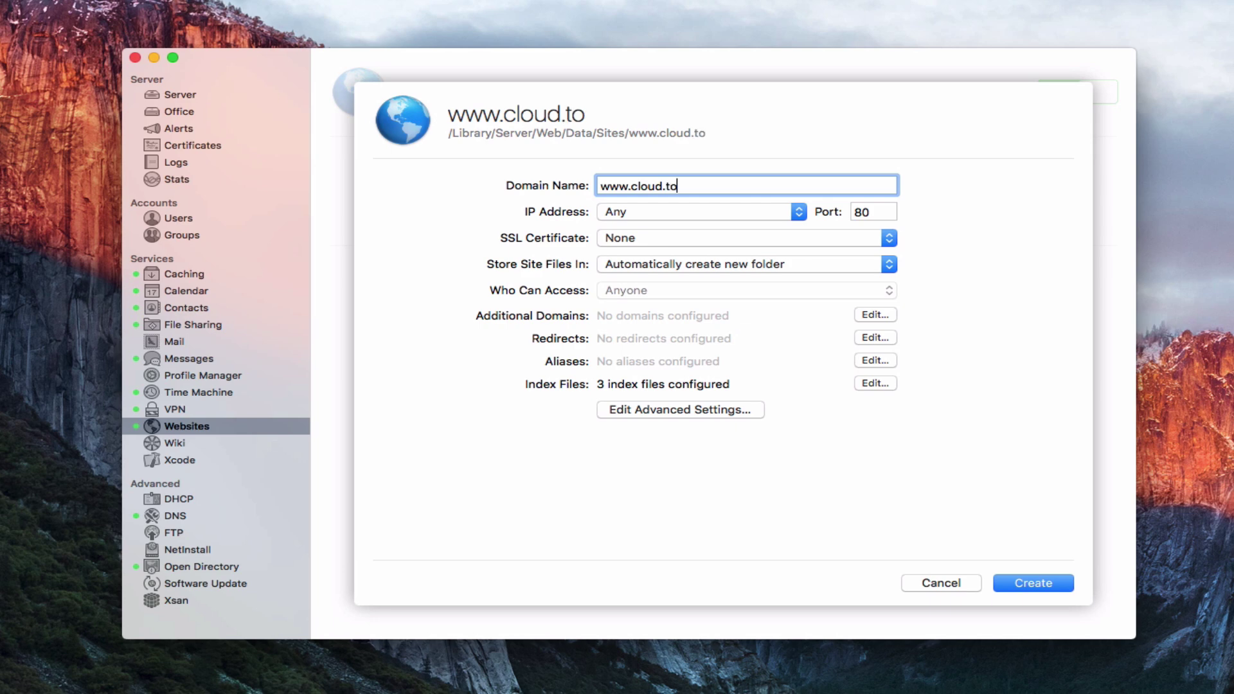
{"action": "key", "text": "BackSpace"}
{"action": "key", "text": "BackSpace"}
{"action": "type", "text": "serv"}
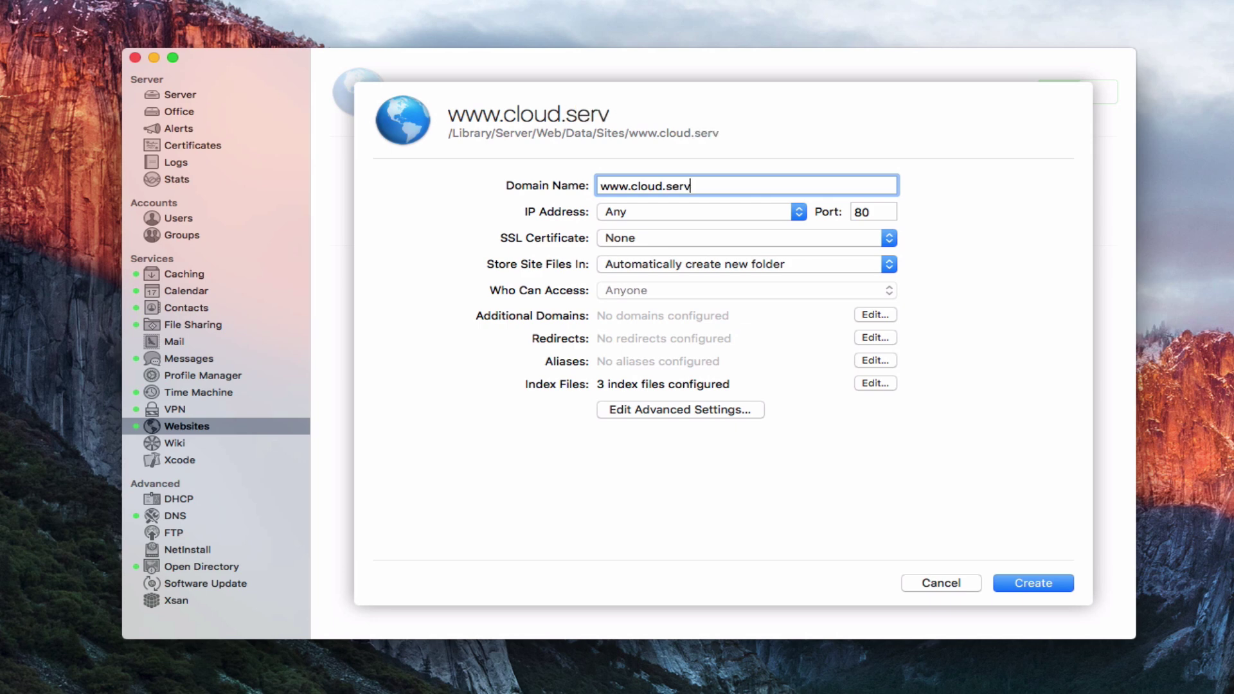
{"action": "type", "text": "er.toddolthoff.com"}
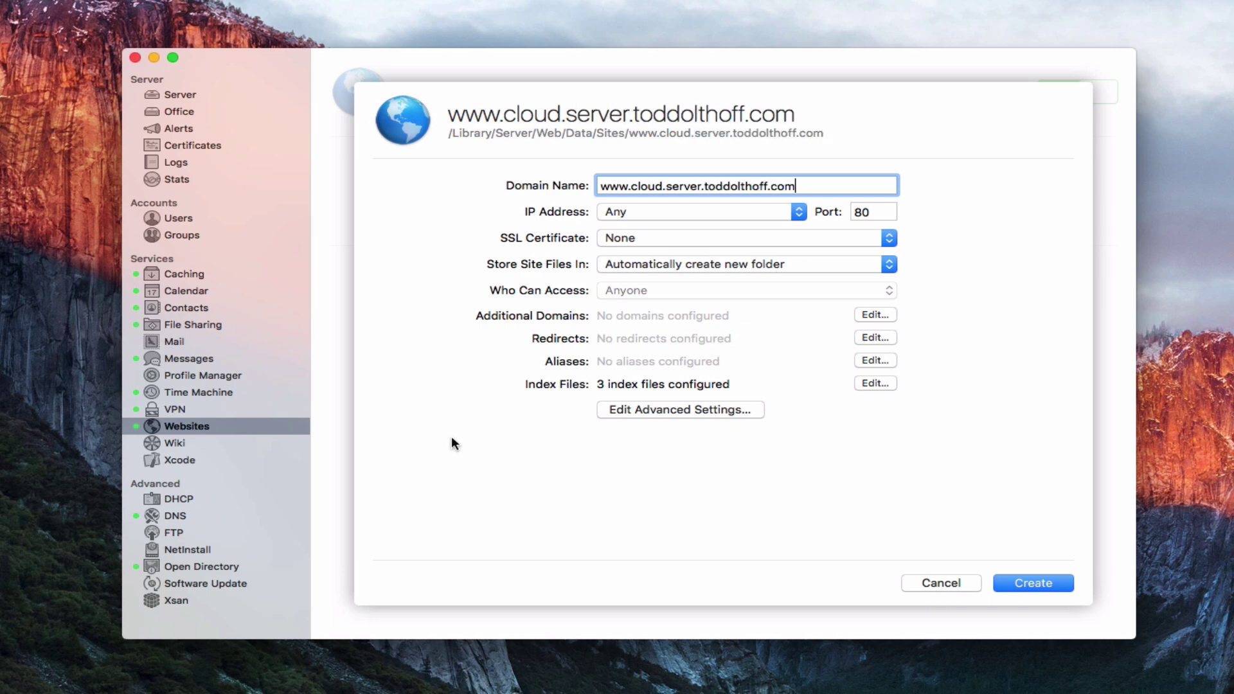
Step: Examine the new site's IP address, SSL certificate and site file storage choices, keeping Any, None and Automatically create new folder
{"action": "left_click", "coordinate": [767, 218]}
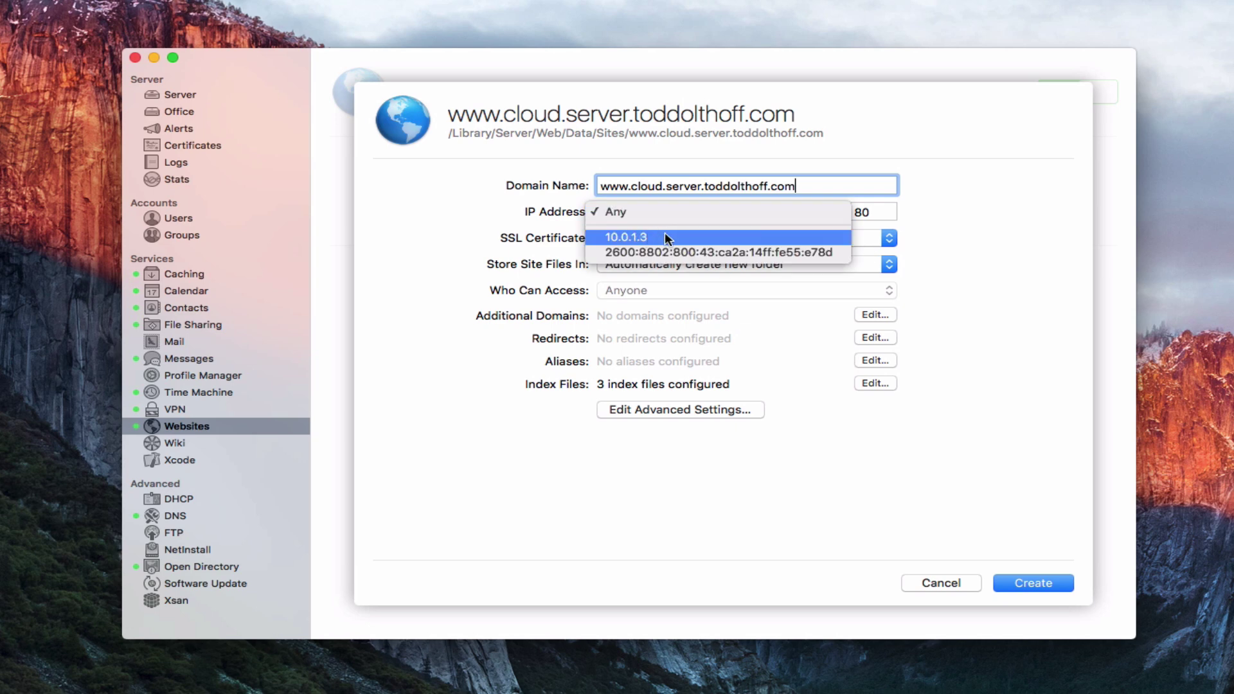
{"action": "left_click", "coordinate": [971, 211]}
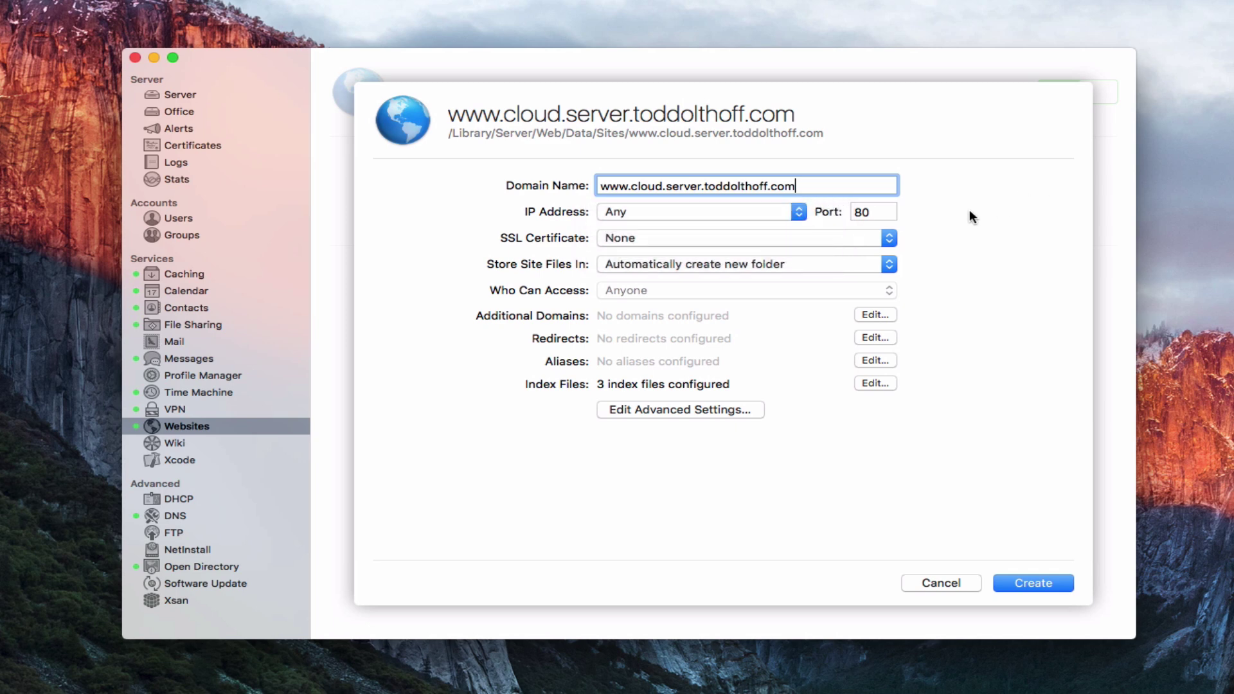
{"action": "left_click", "coordinate": [889, 239]}
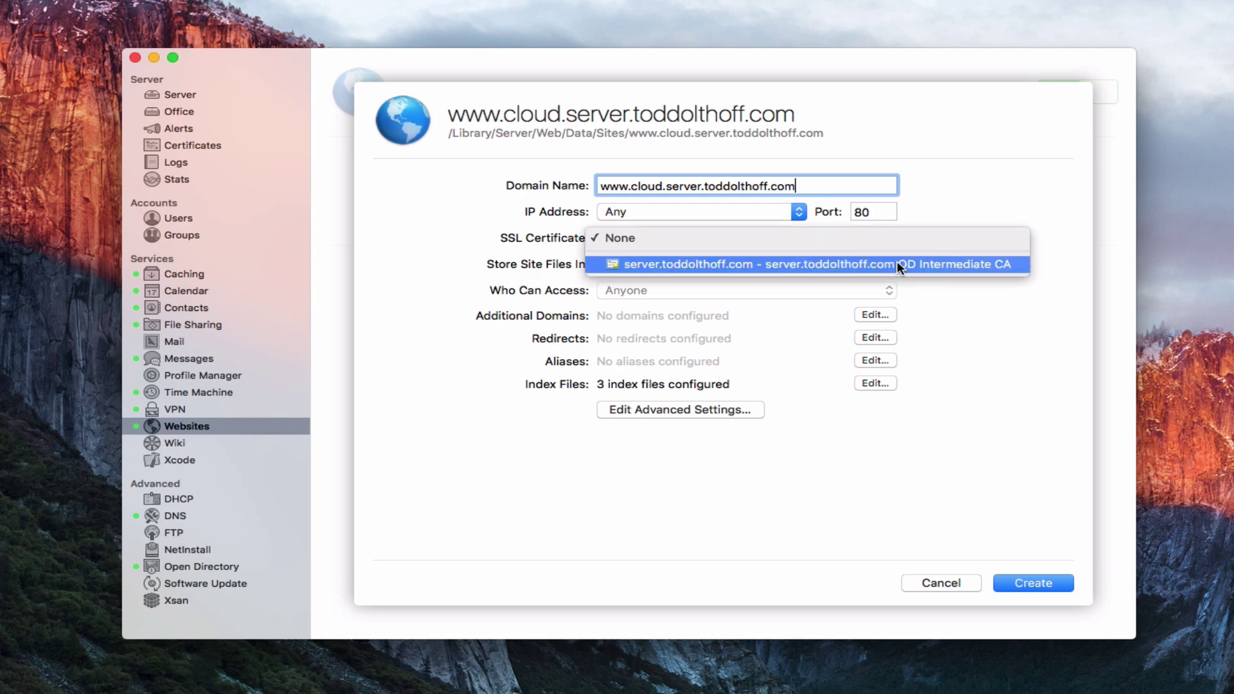
{"action": "left_click", "coordinate": [969, 205]}
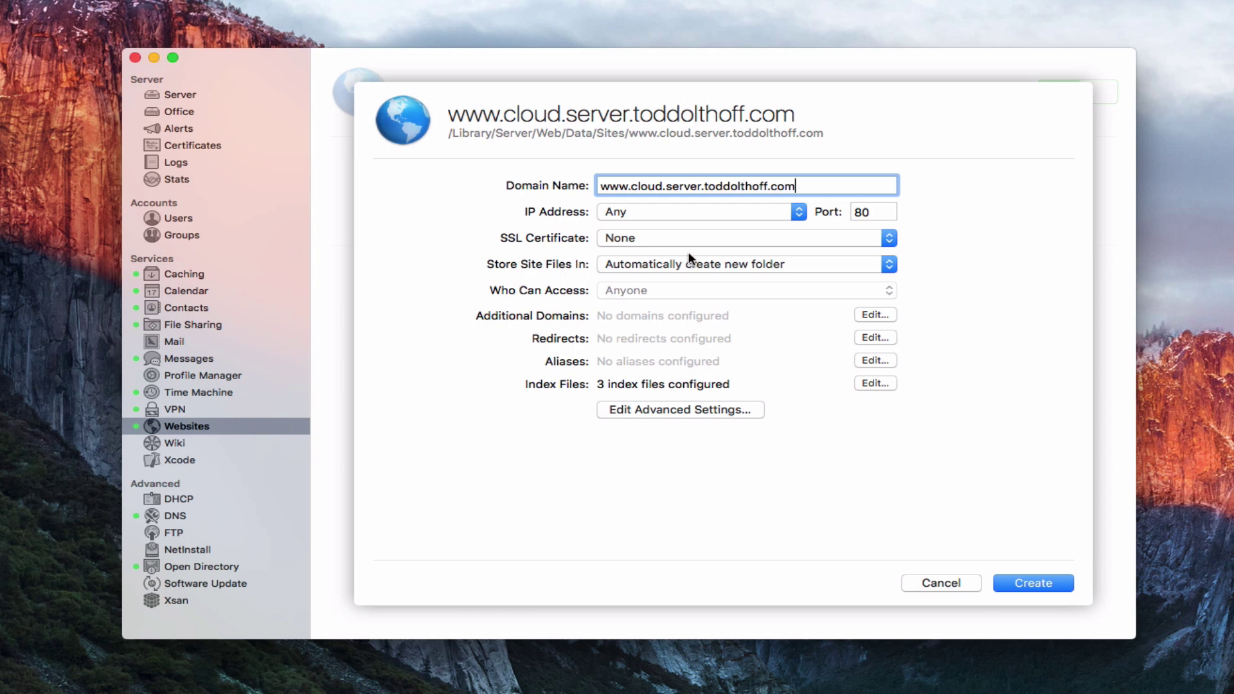
{"action": "left_click", "coordinate": [886, 264]}
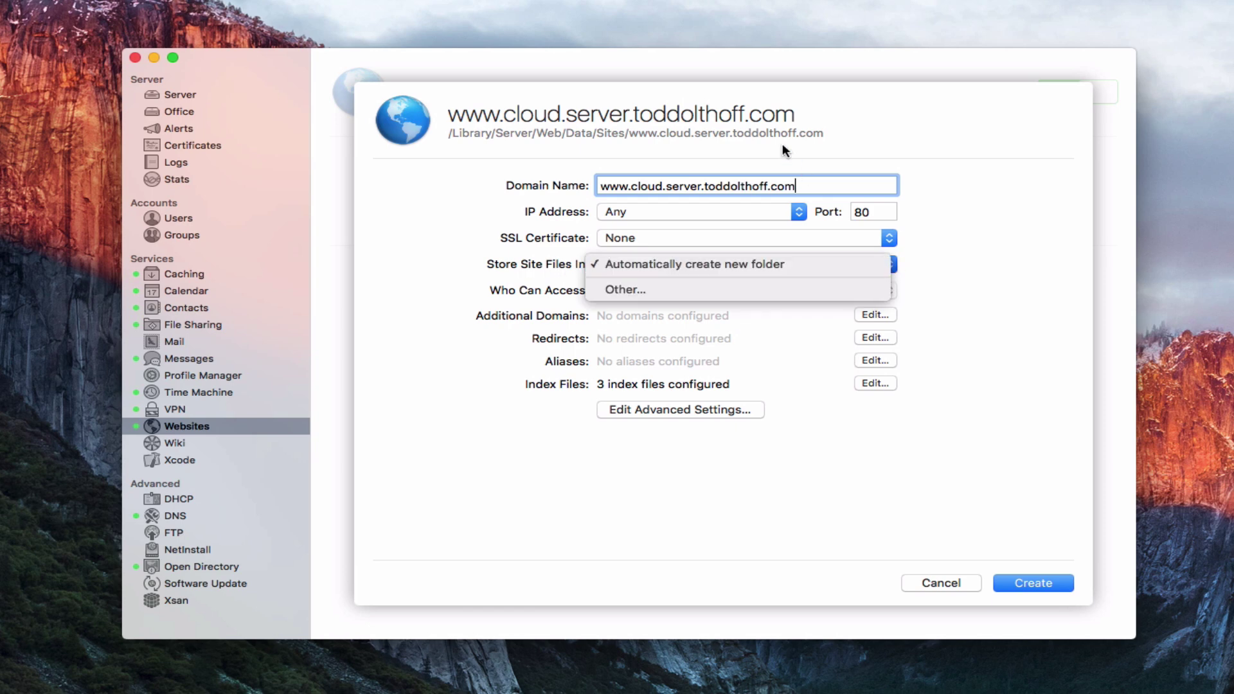
{"action": "left_click", "coordinate": [676, 293]}
{"action": "left_click", "coordinate": [977, 274]}
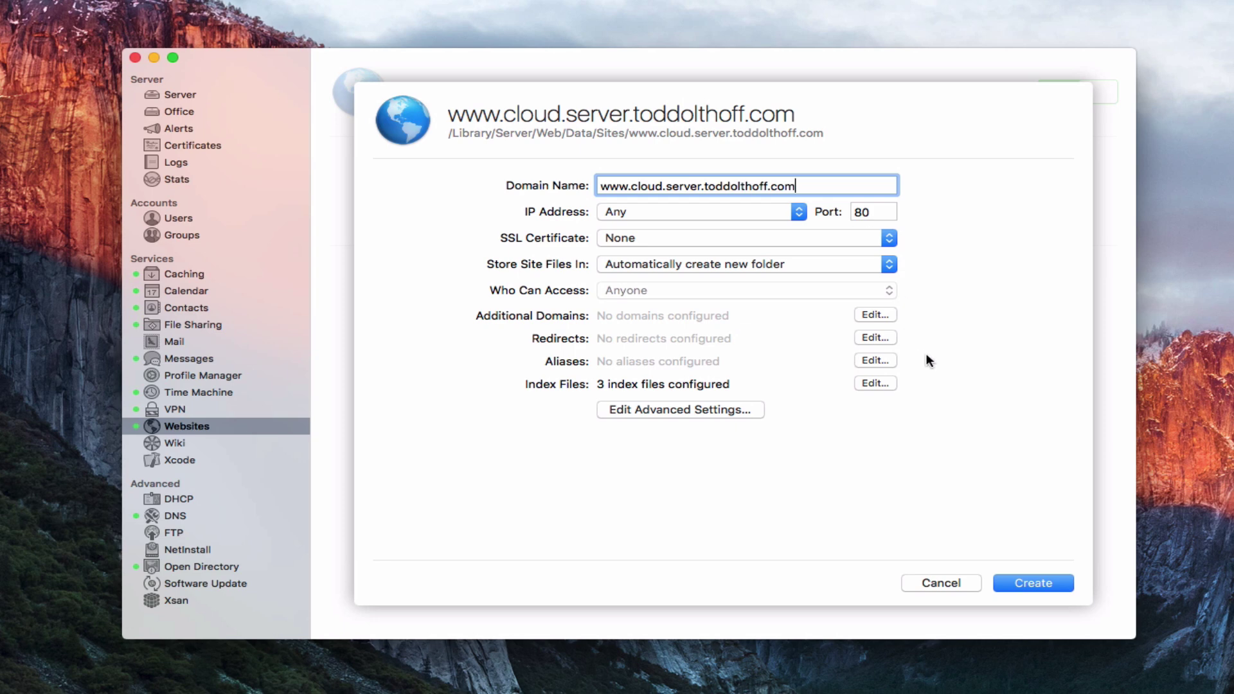
Step: Check the new site's index files without changing them, and create the website
{"action": "left_click", "coordinate": [870, 382]}
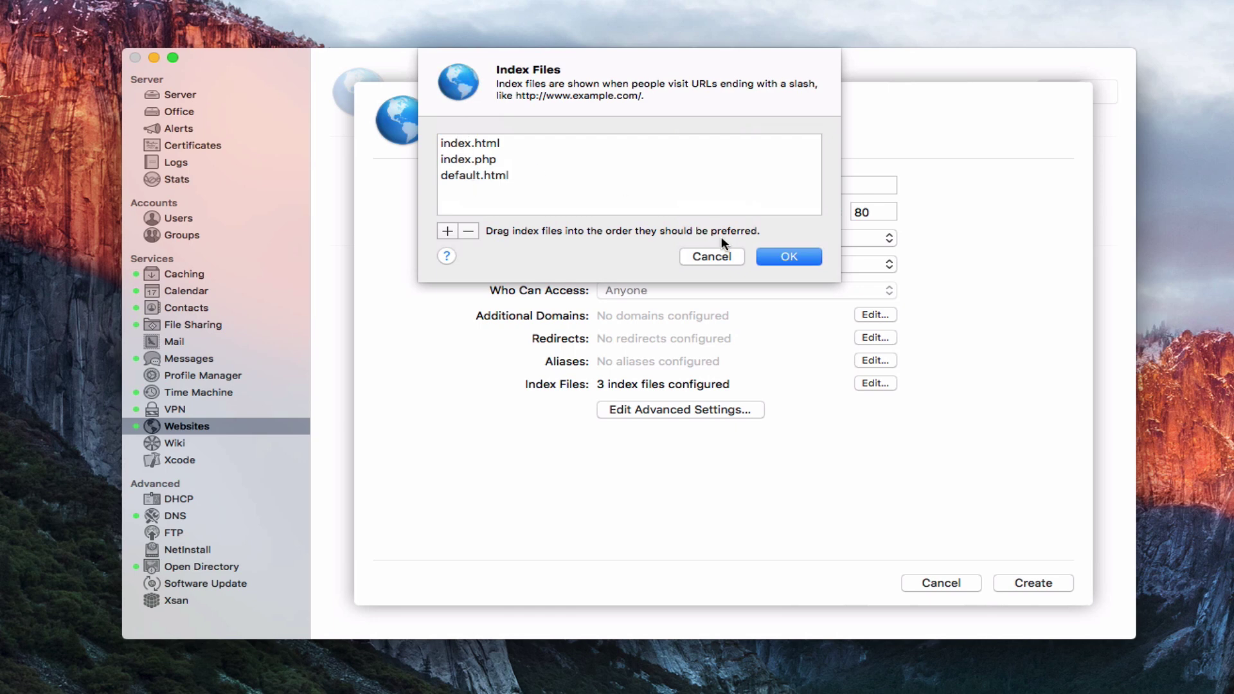
{"action": "left_click", "coordinate": [707, 256]}
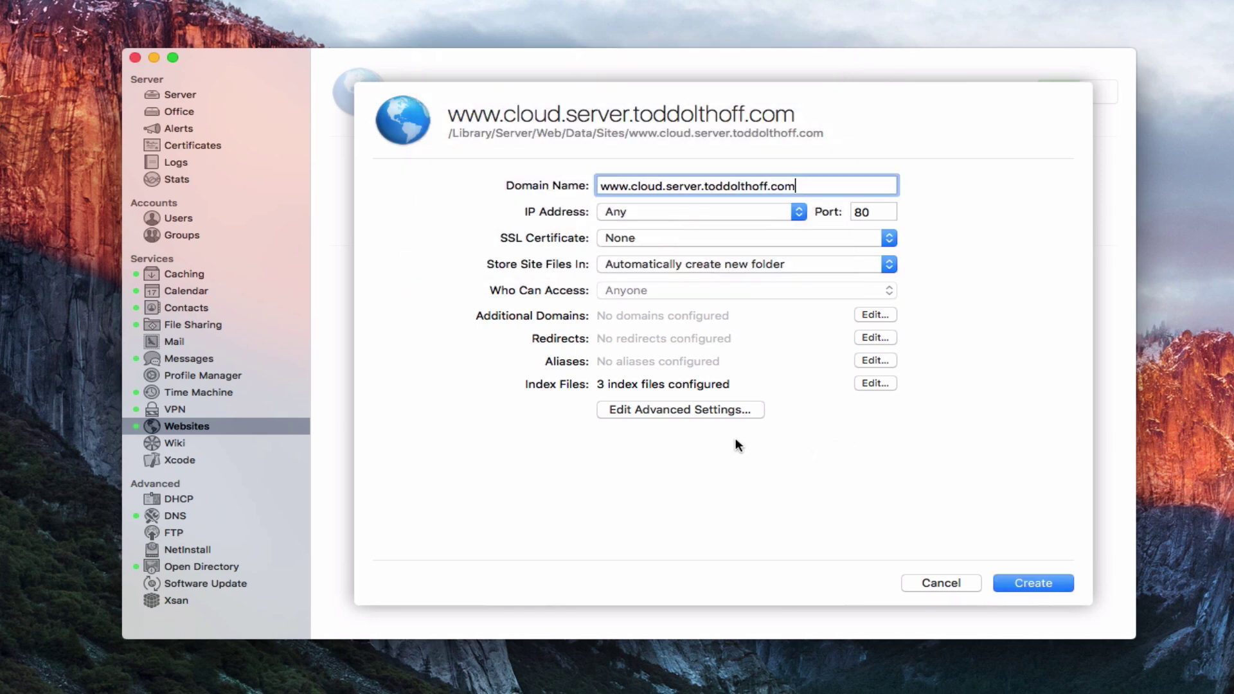
{"action": "left_click", "coordinate": [1036, 582]}
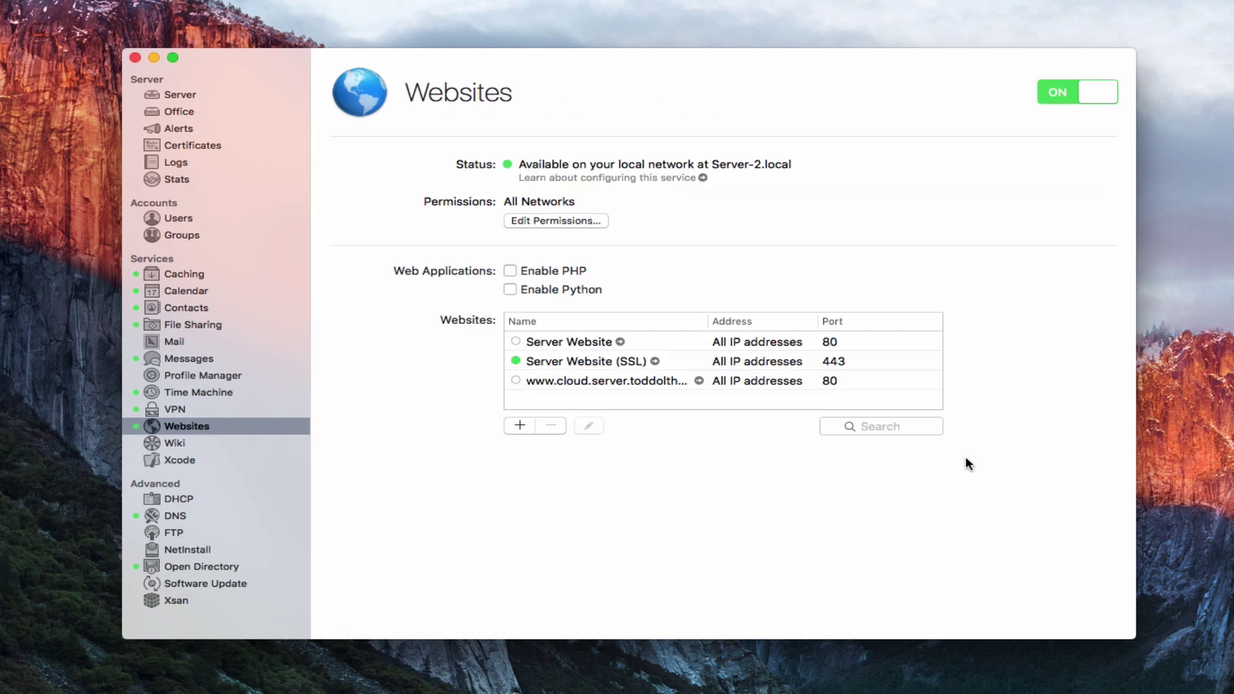
Step: Open the new cloud website's site files folder in Finder from its settings and preview default.html.de
{"action": "left_click", "coordinate": [611, 382]}
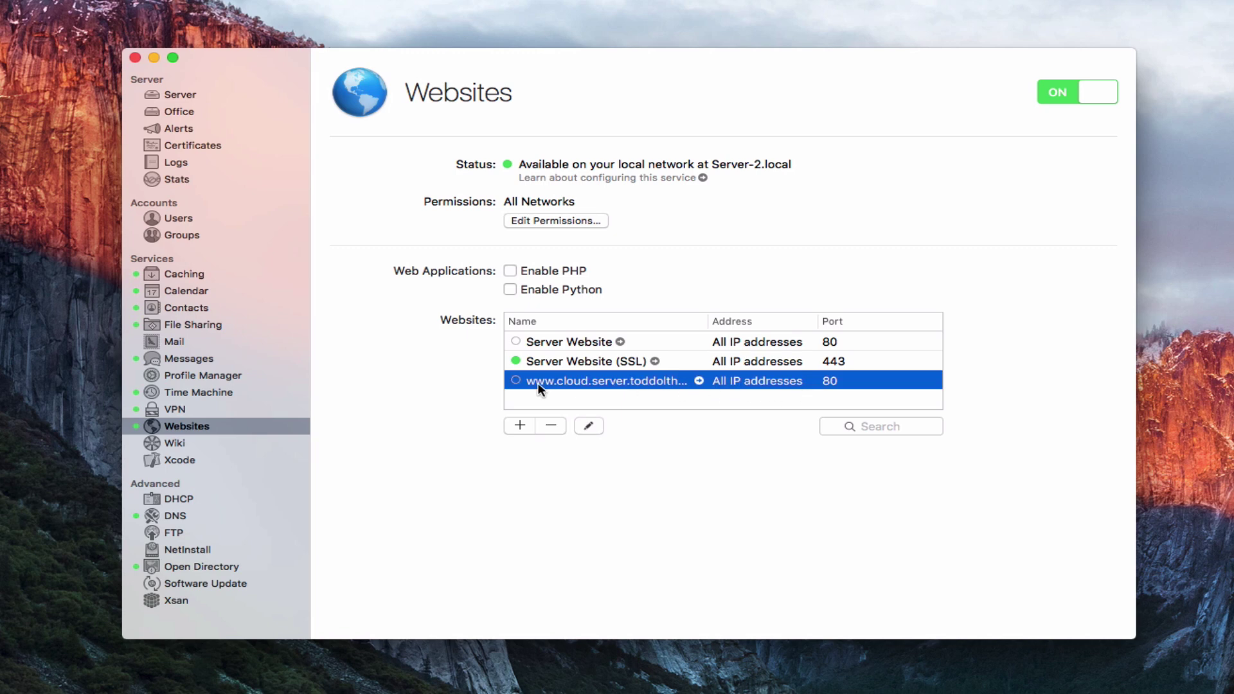
{"action": "left_click", "coordinate": [589, 426]}
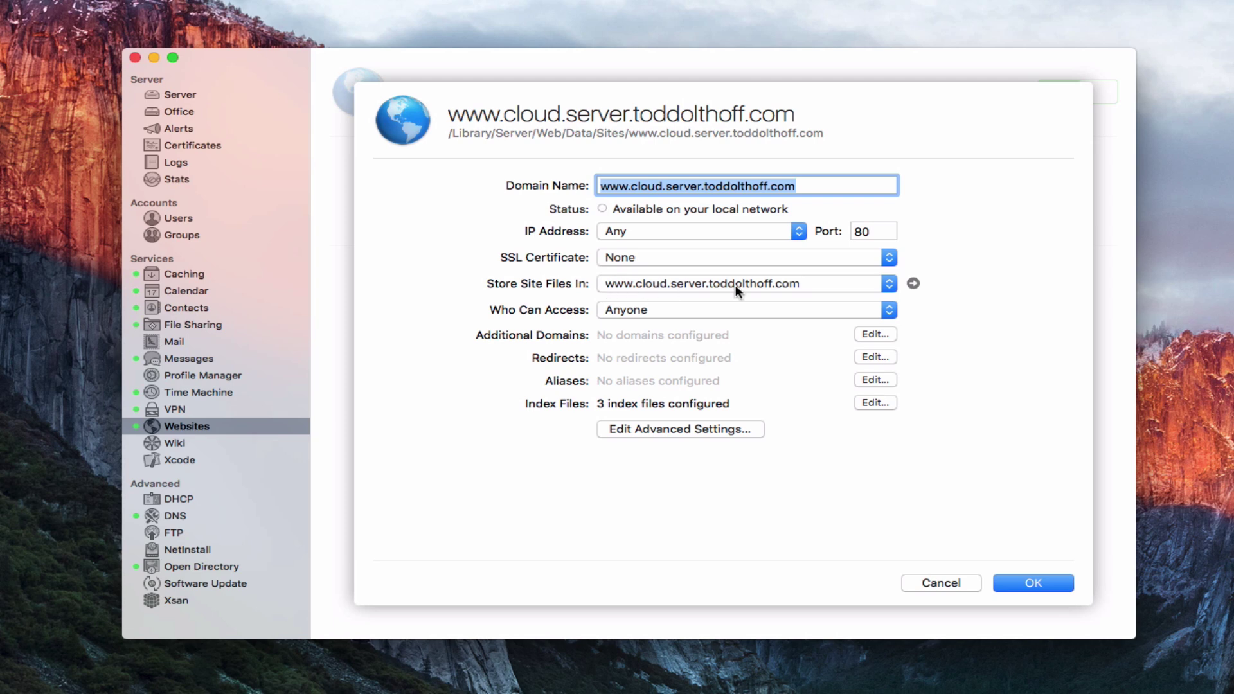
{"action": "left_click", "coordinate": [913, 283]}
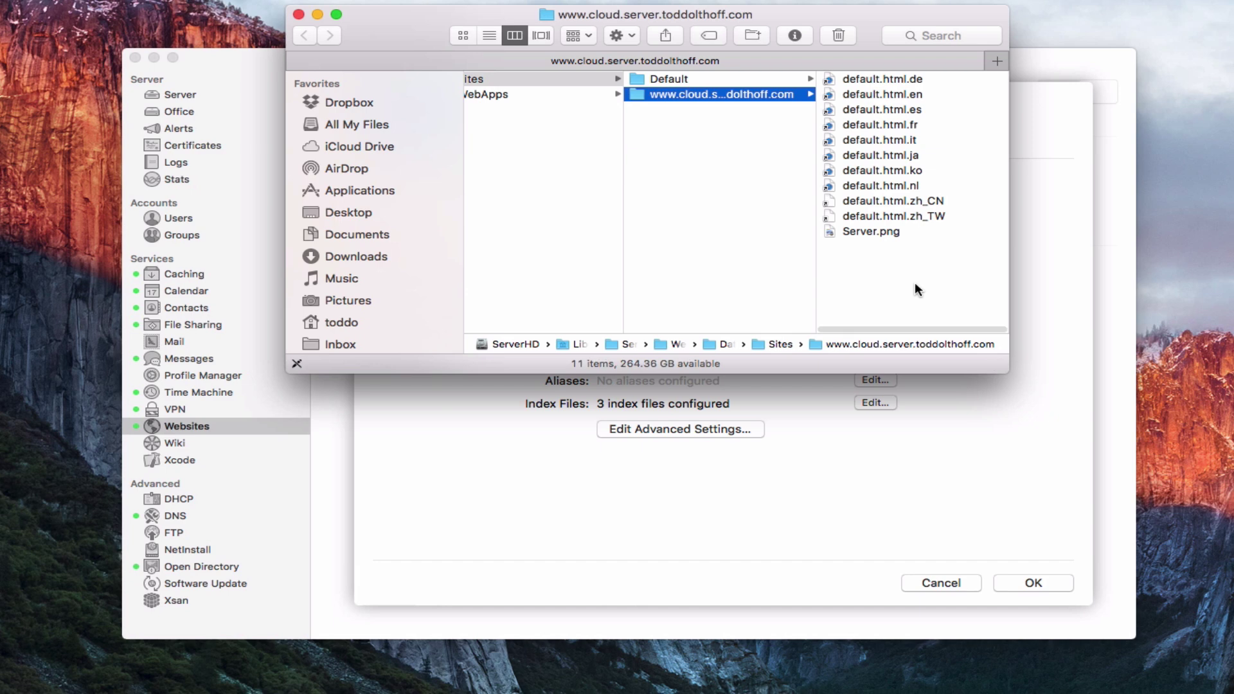
{"action": "left_click_drag", "start_coordinate": [793, 27], "coordinate": [801, 97]}
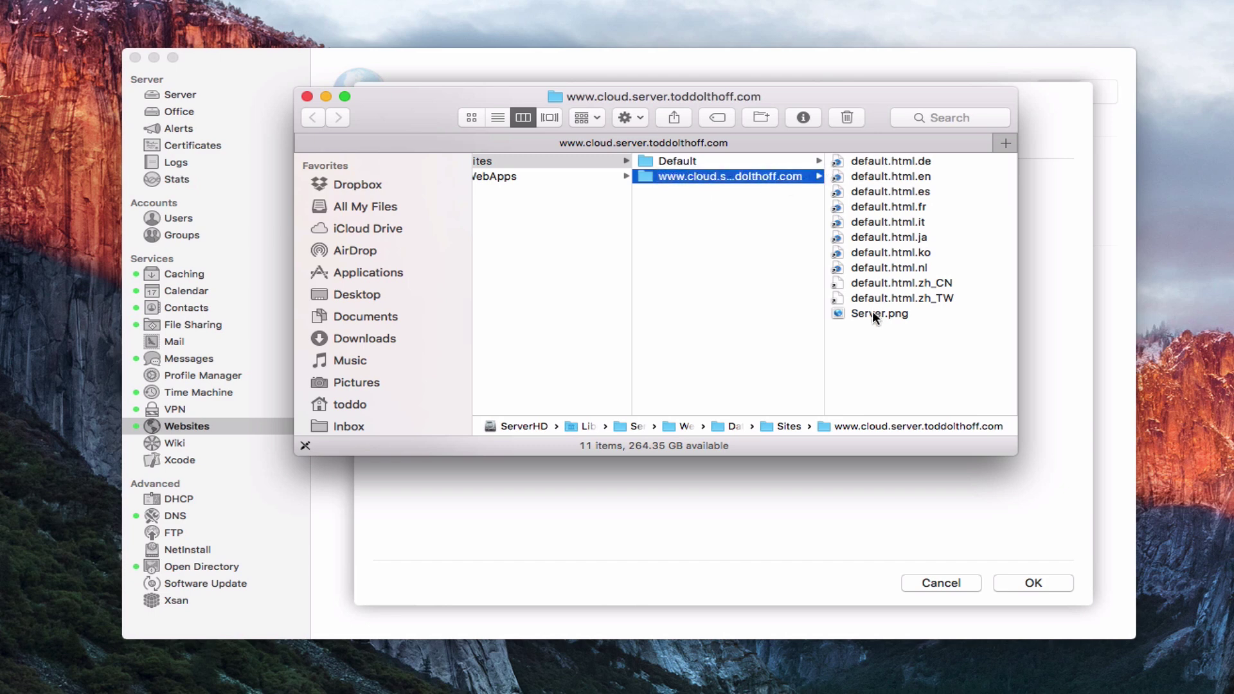
{"action": "left_click", "coordinate": [869, 163]}
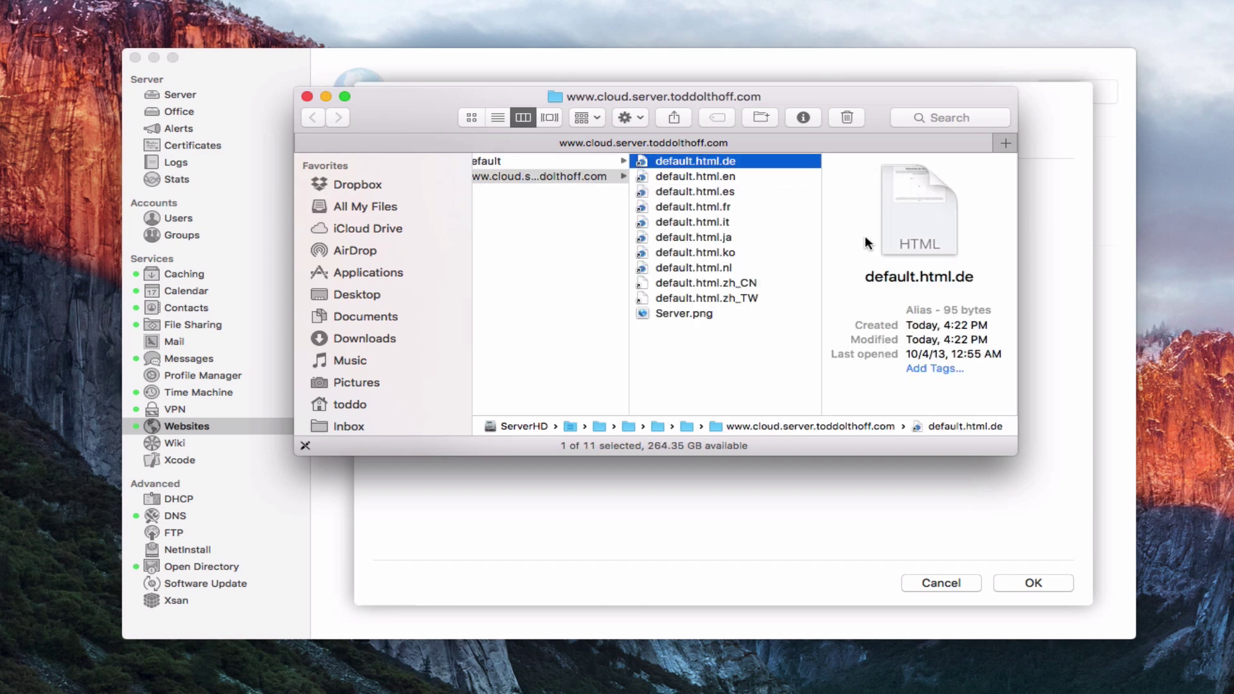
Step: Move all default.html files and Server.png from the cloud website's folder to the Trash, authorizing the change with the account password
{"action": "left_click", "coordinate": [680, 313], "text": "shift"}
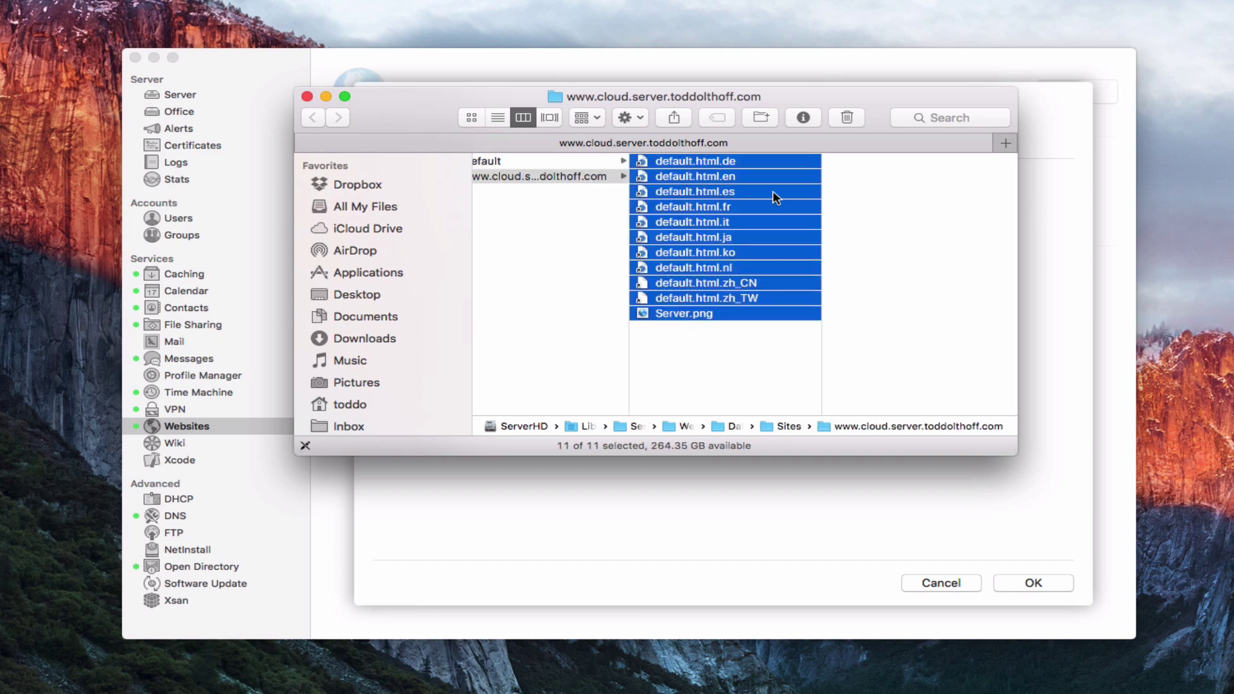
{"action": "left_click", "coordinate": [845, 117]}
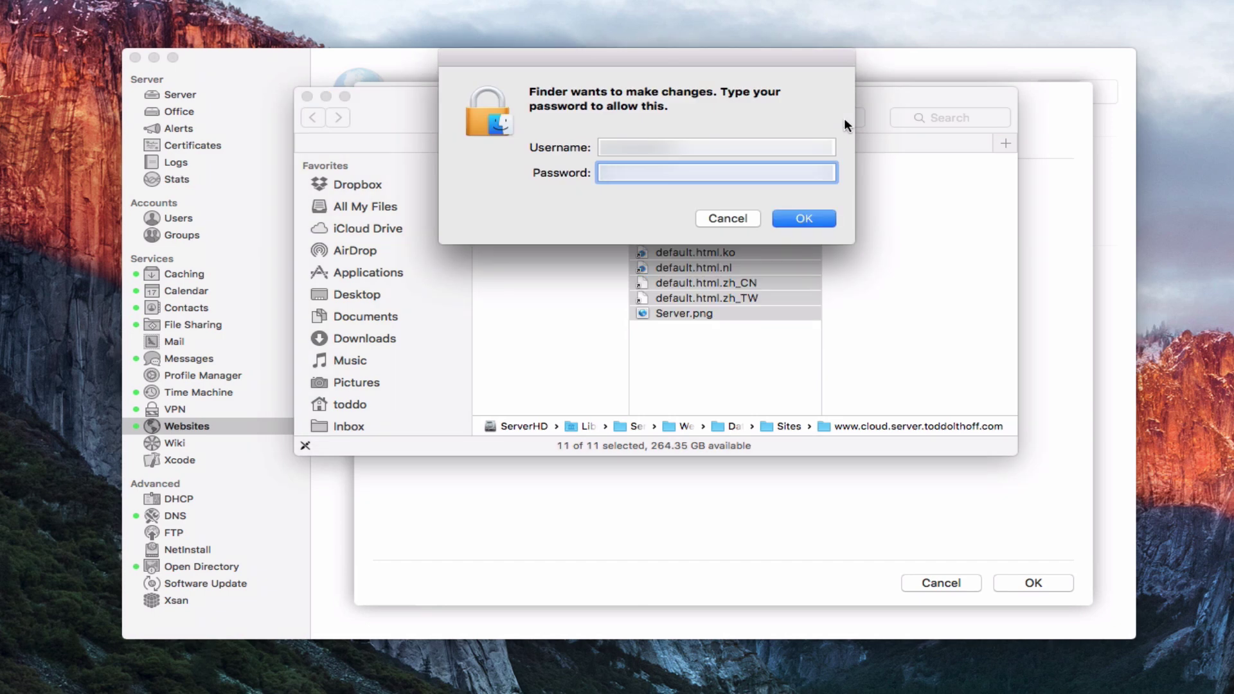
{"action": "type", "text": "••••••"}
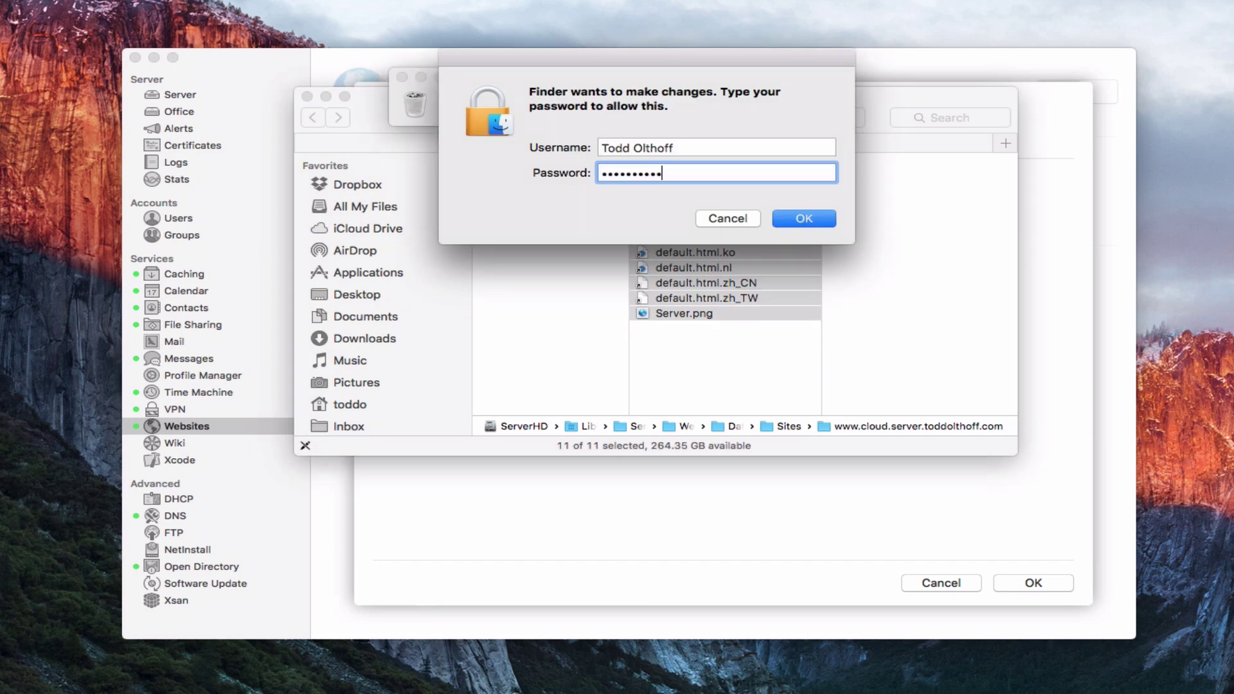
{"action": "key", "text": "Return"}
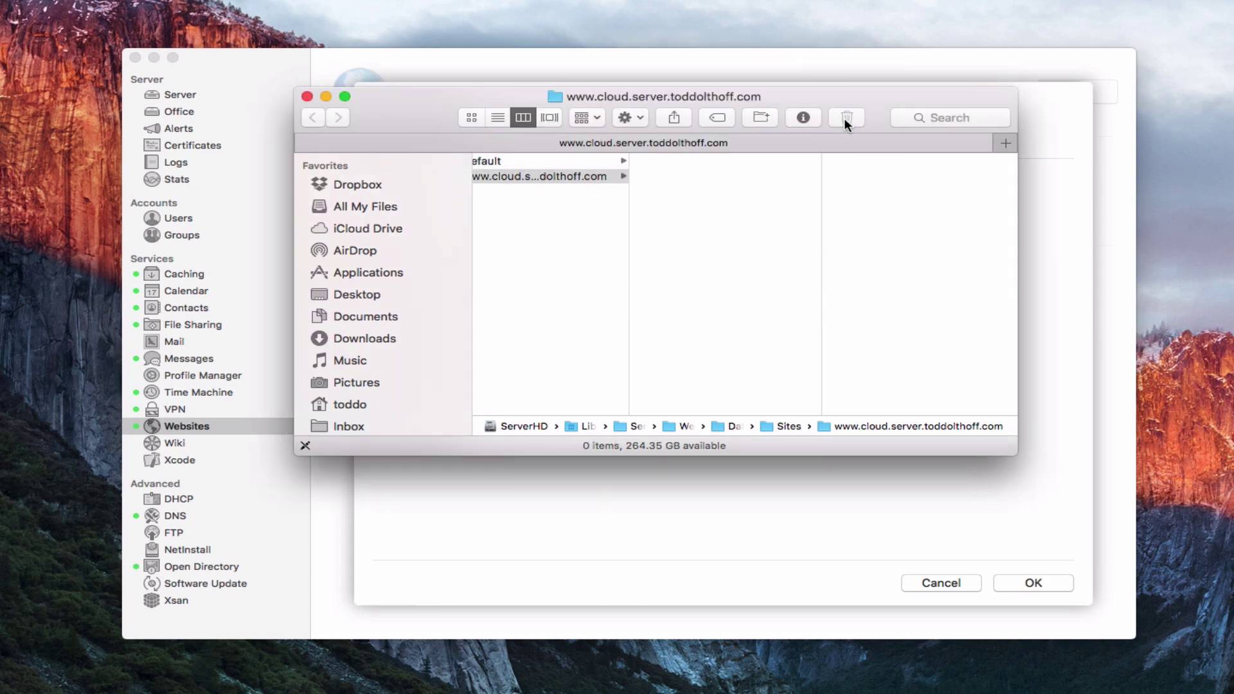
Step: Move the Index HTML file from the desktop into the cloud website's folder, authenticate with the administrator password, and close the Finder window
{"action": "scroll", "coordinate": [581, 188], "scroll_direction": "left", "scroll_amount": 2}
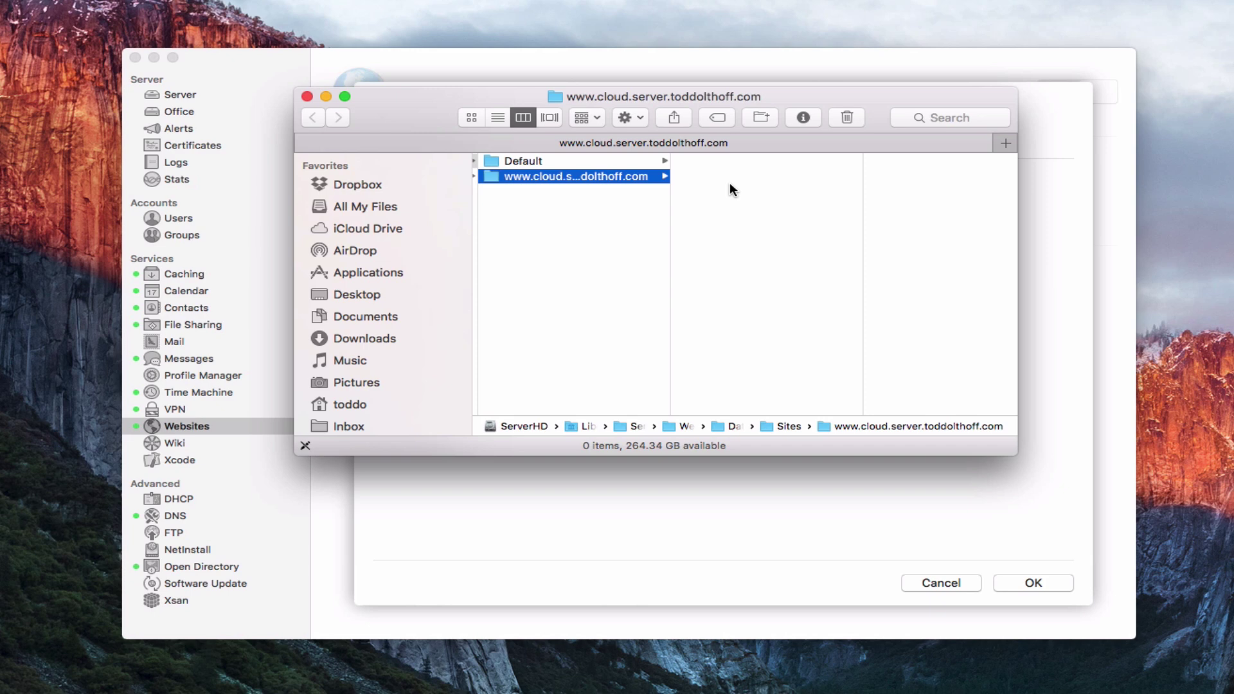
{"action": "left_click_drag", "start_coordinate": [1120, 143], "coordinate": [734, 206]}
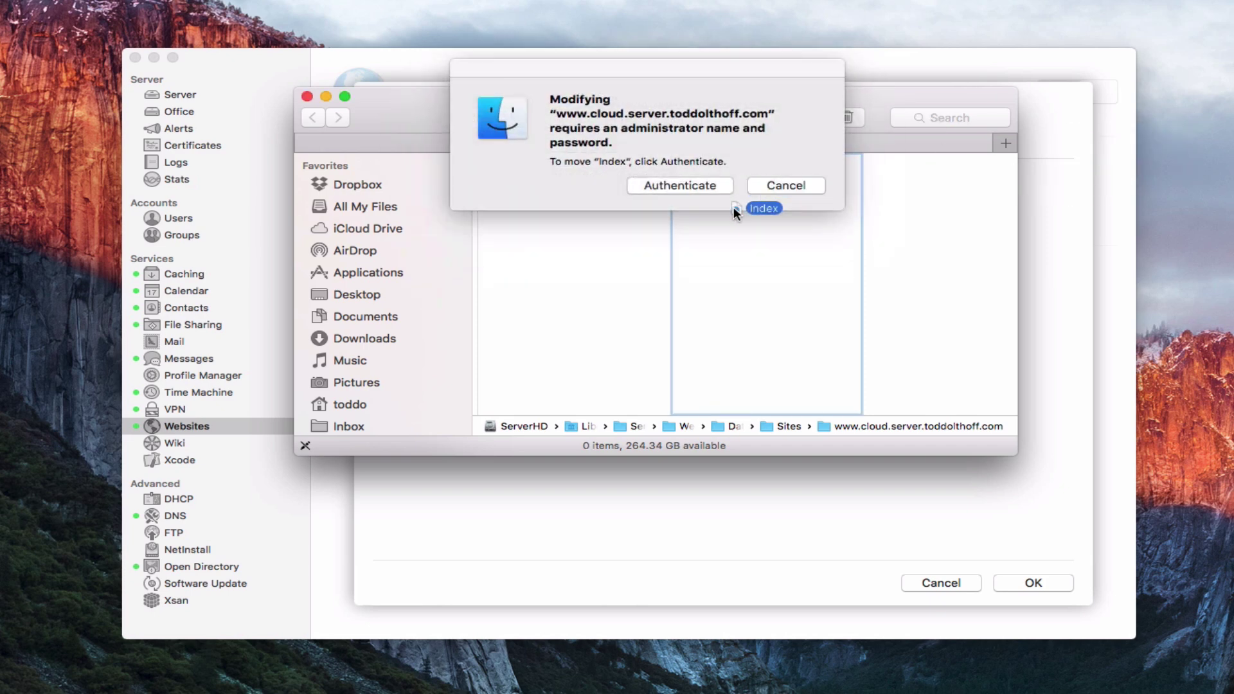
{"action": "left_click", "coordinate": [689, 187]}
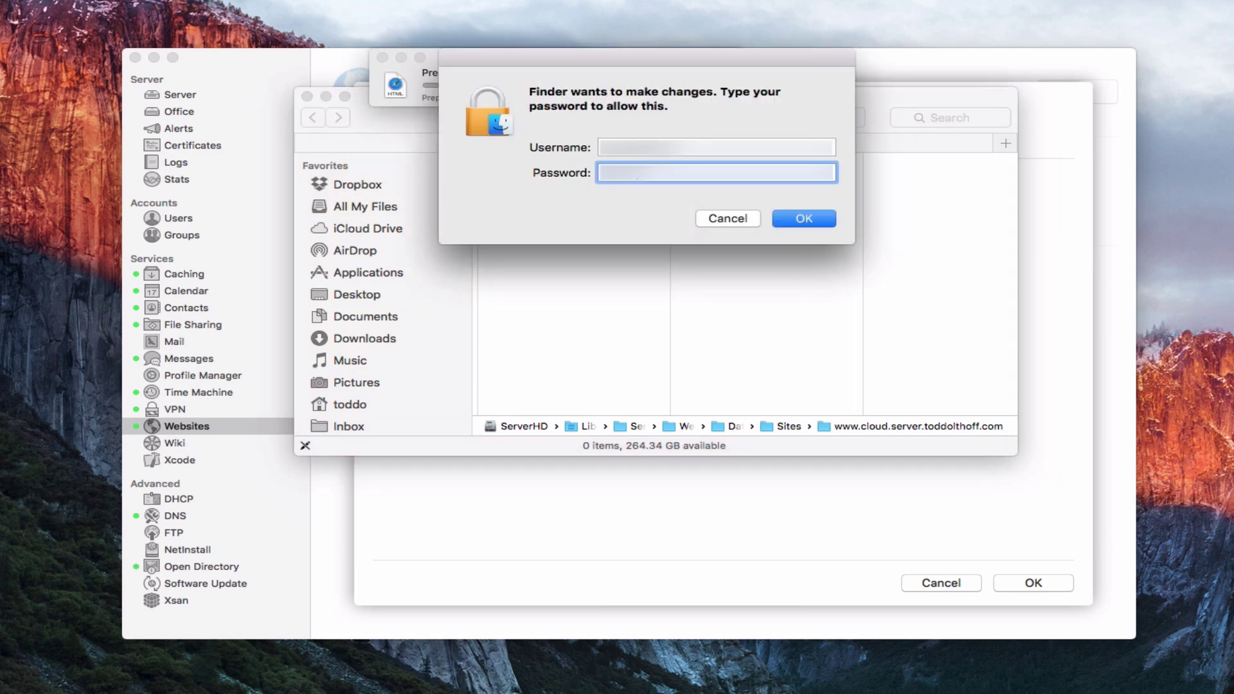
{"action": "type", "text": "•••"}
{"action": "key", "text": "Return"}
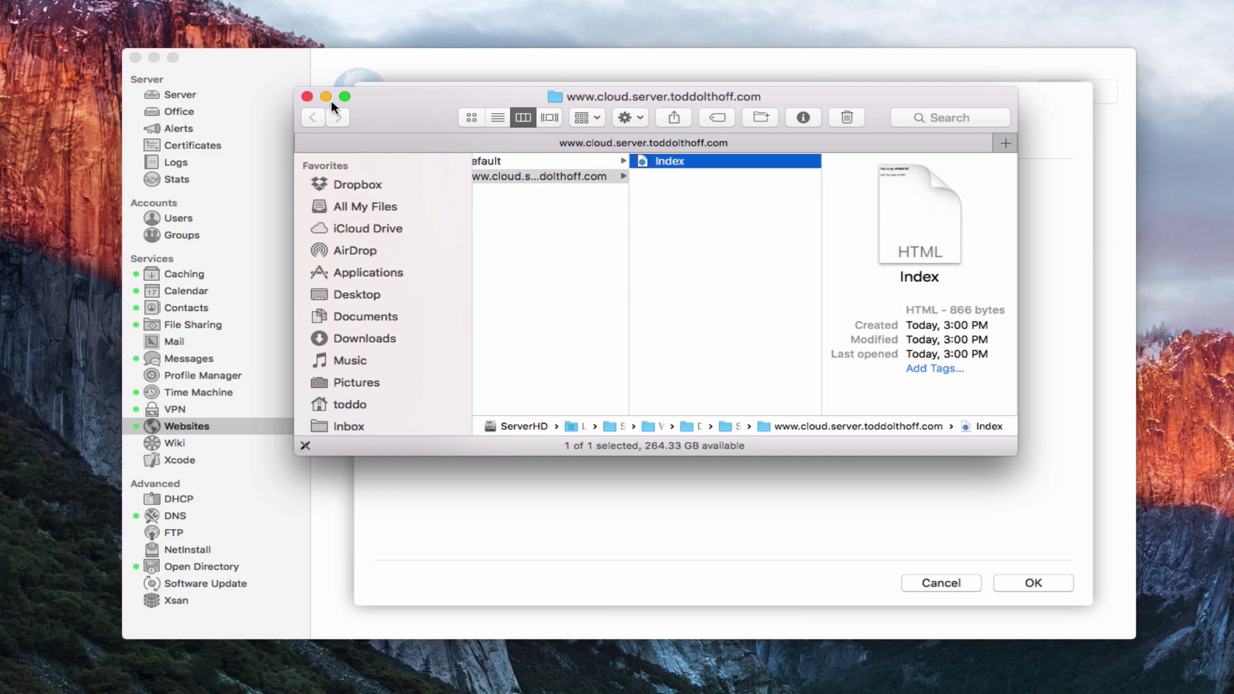
{"action": "left_click", "coordinate": [308, 96]}
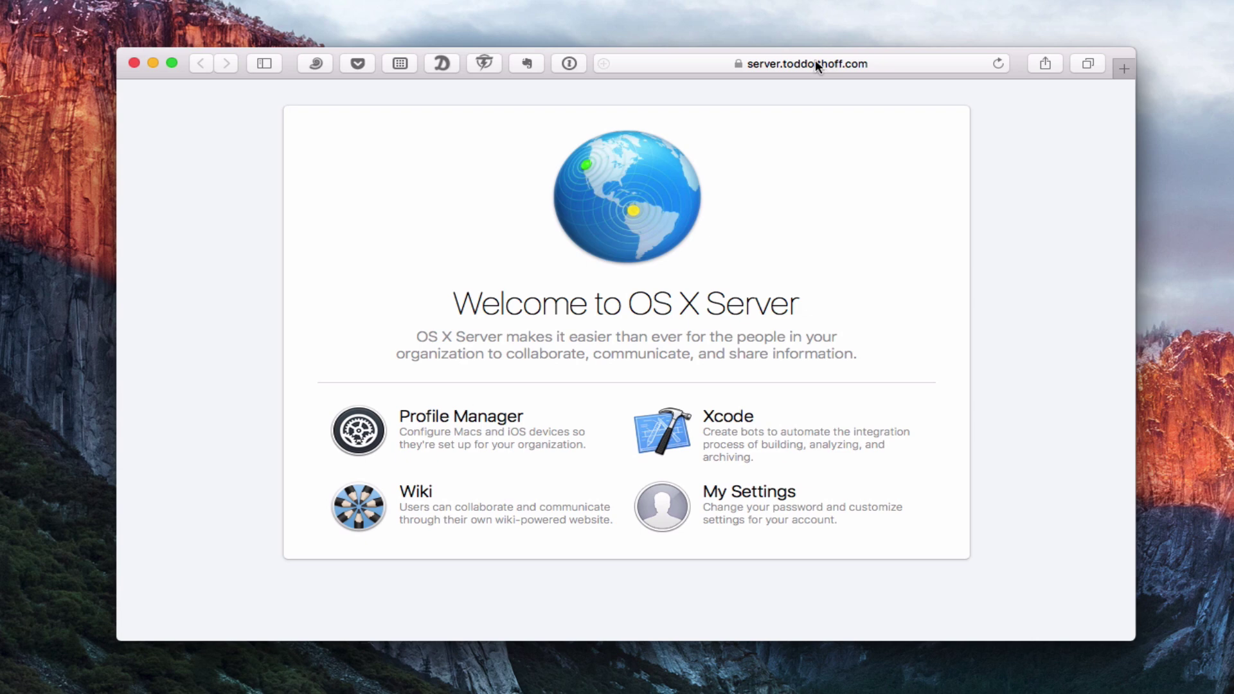
Step: Load the cloud subdomain's full www address in Safari to test the site, and return to the Websites service in Server
{"action": "left_click", "coordinate": [815, 62]}
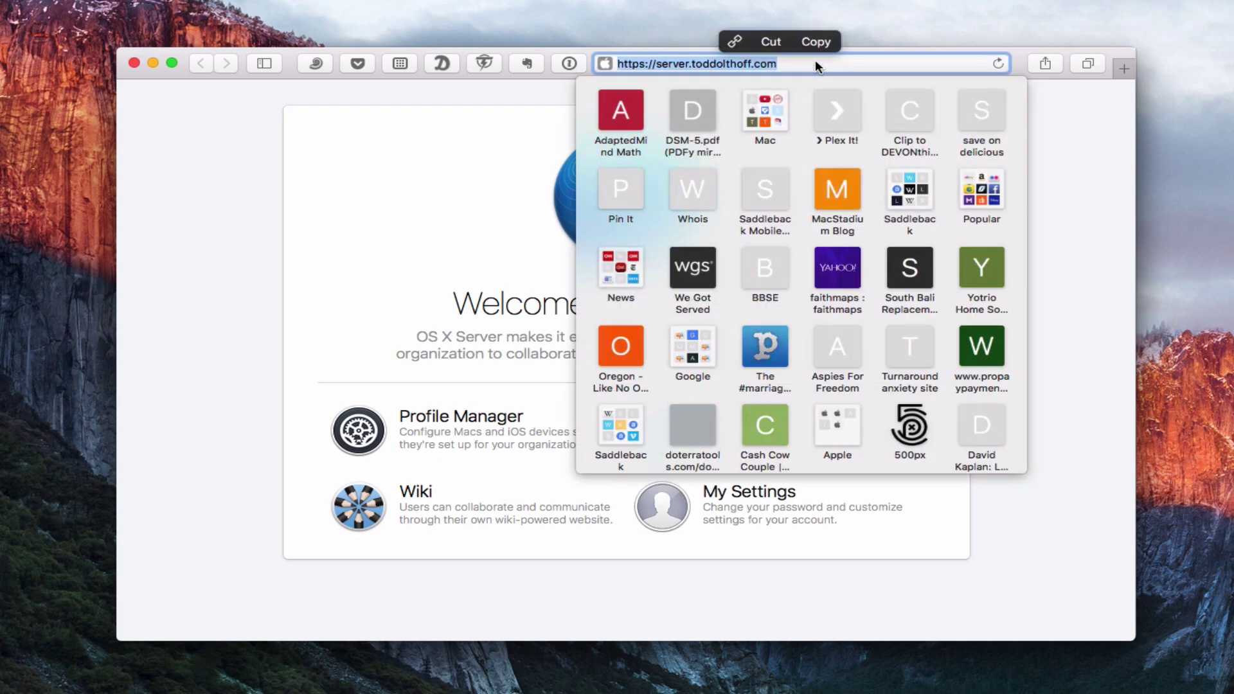
{"action": "type", "text": "www.cloud."}
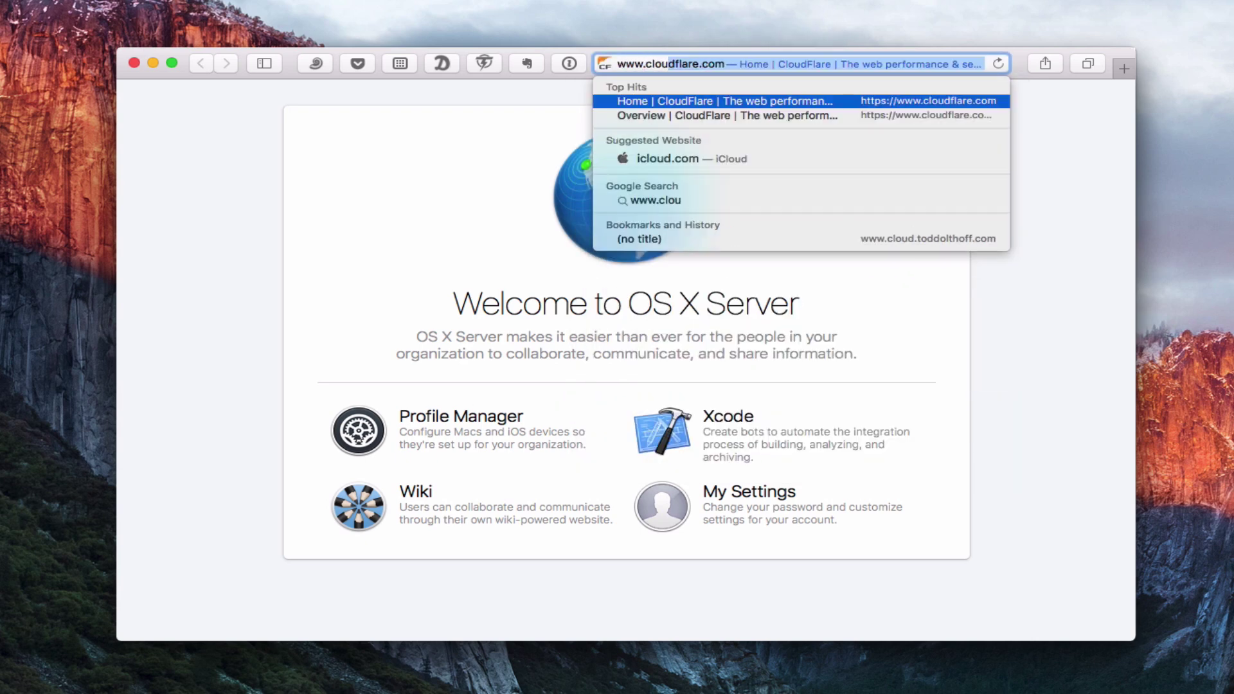
{"action": "type", "text": "ser"}
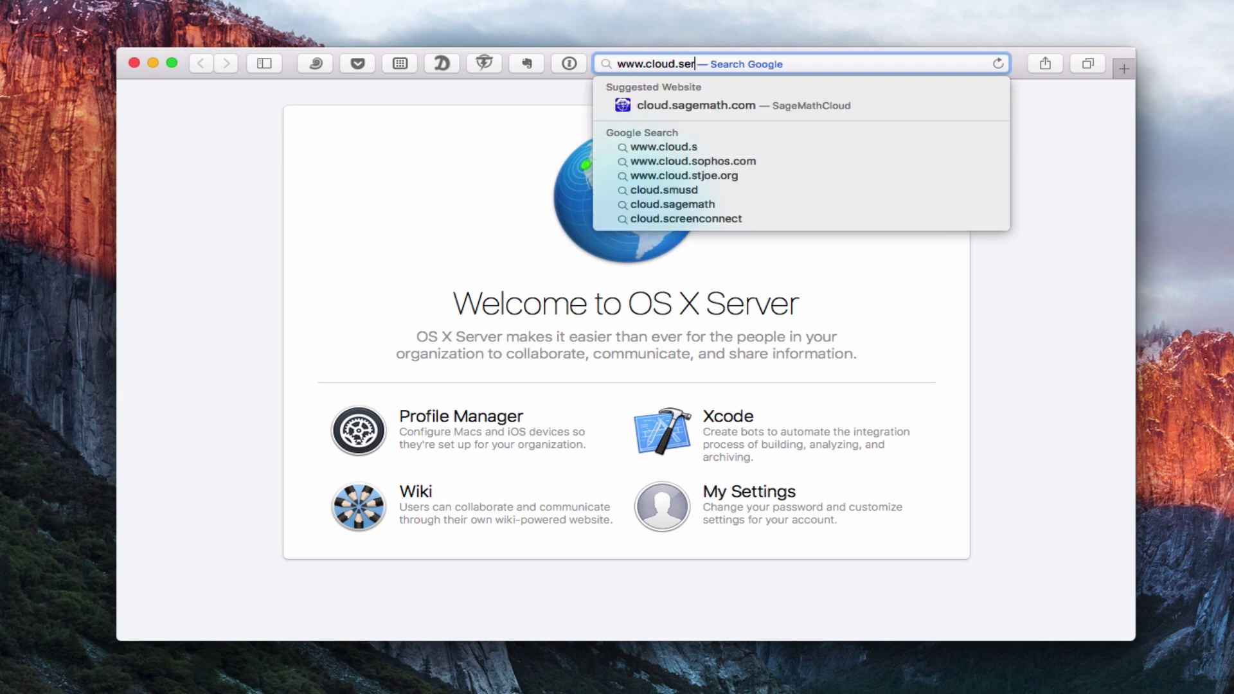
{"action": "type", "text": "ver.toddolthoff.com"}
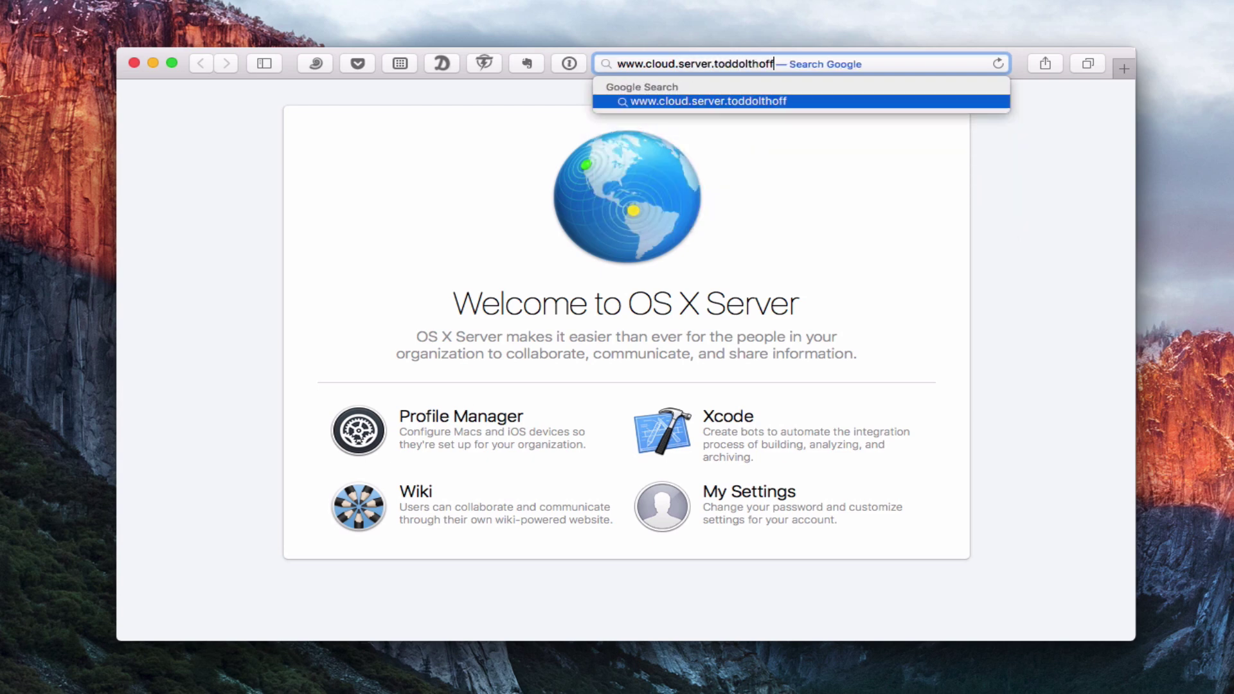
{"action": "key", "text": "Return"}
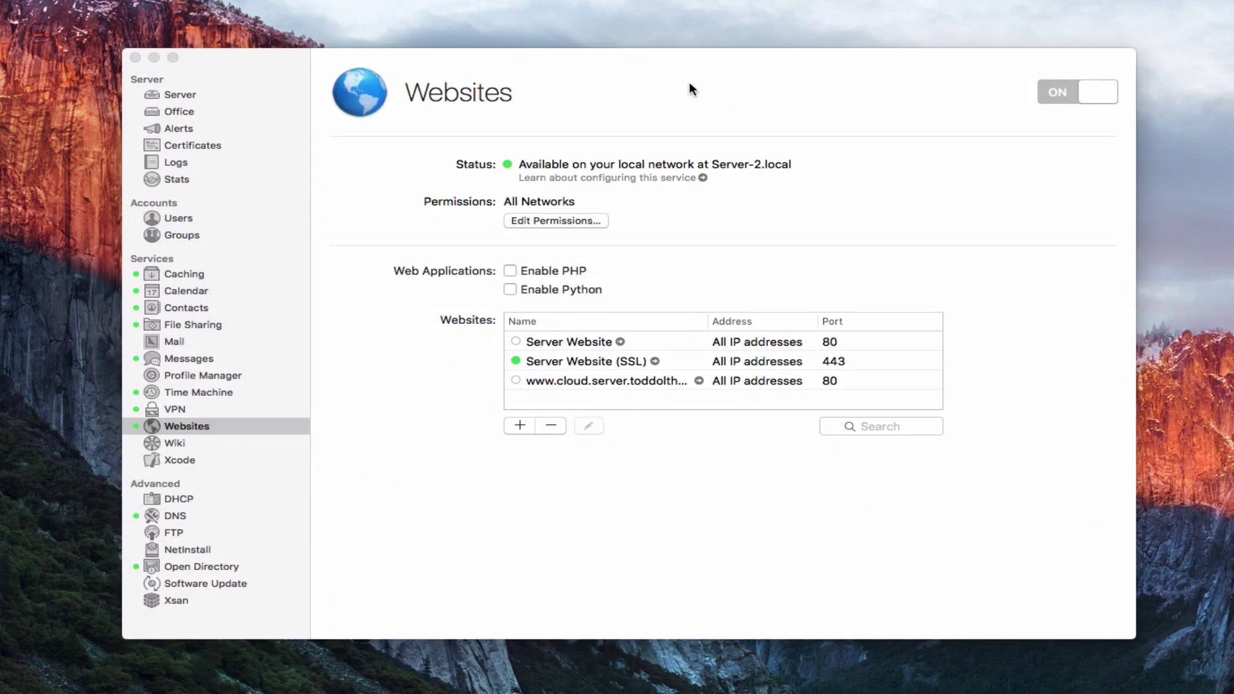
{"action": "left_click", "coordinate": [689, 84]}
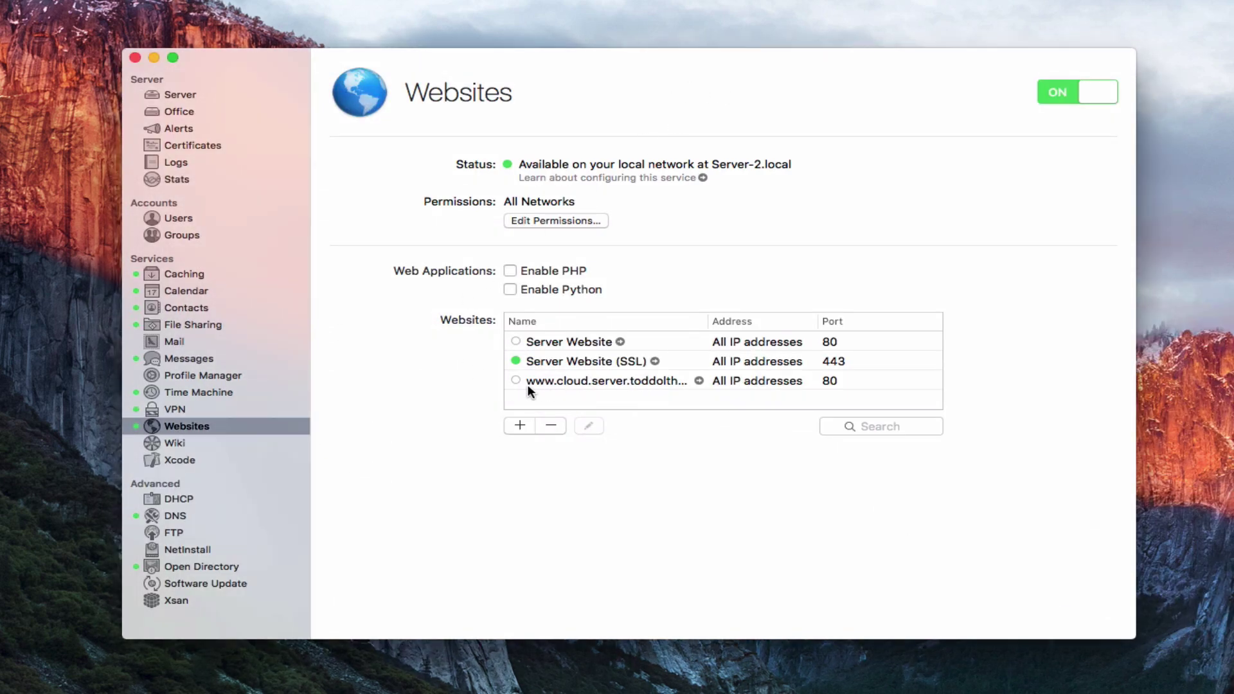